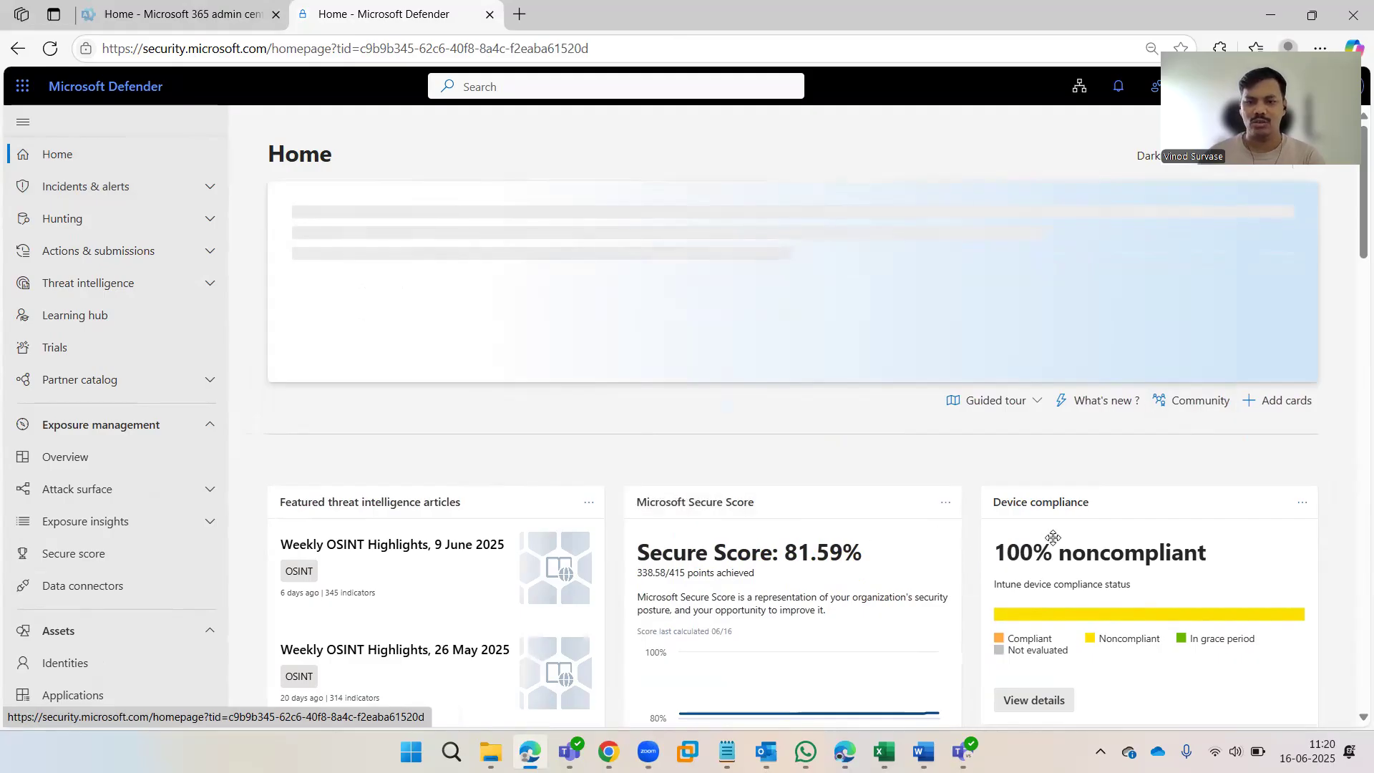
# - Examine the Microsoft Defender home page cards, from threat intelligence and Secure Score through active incidents to connected SaaS apps
pyautogui.scroll(-4, 1169, 528)
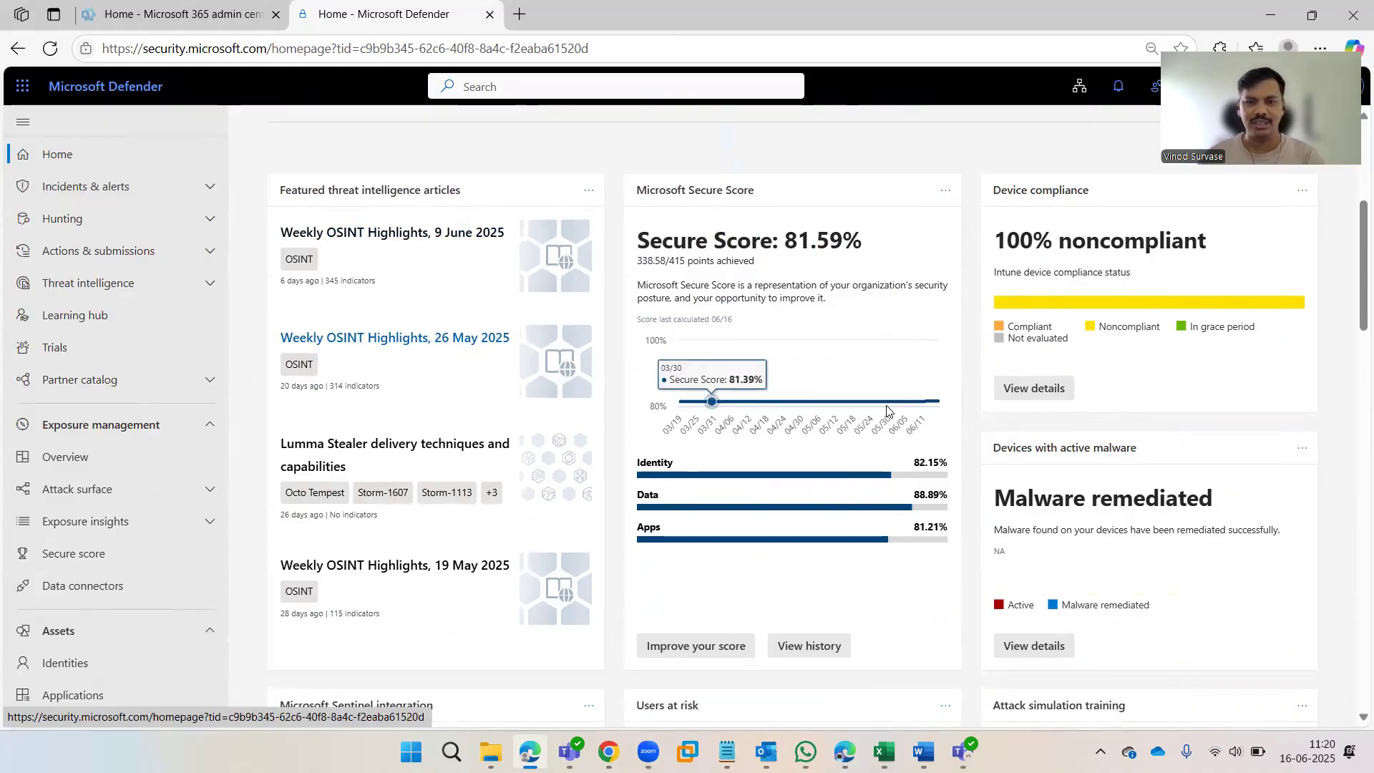
pyautogui.scroll(-5, 1152, 470)
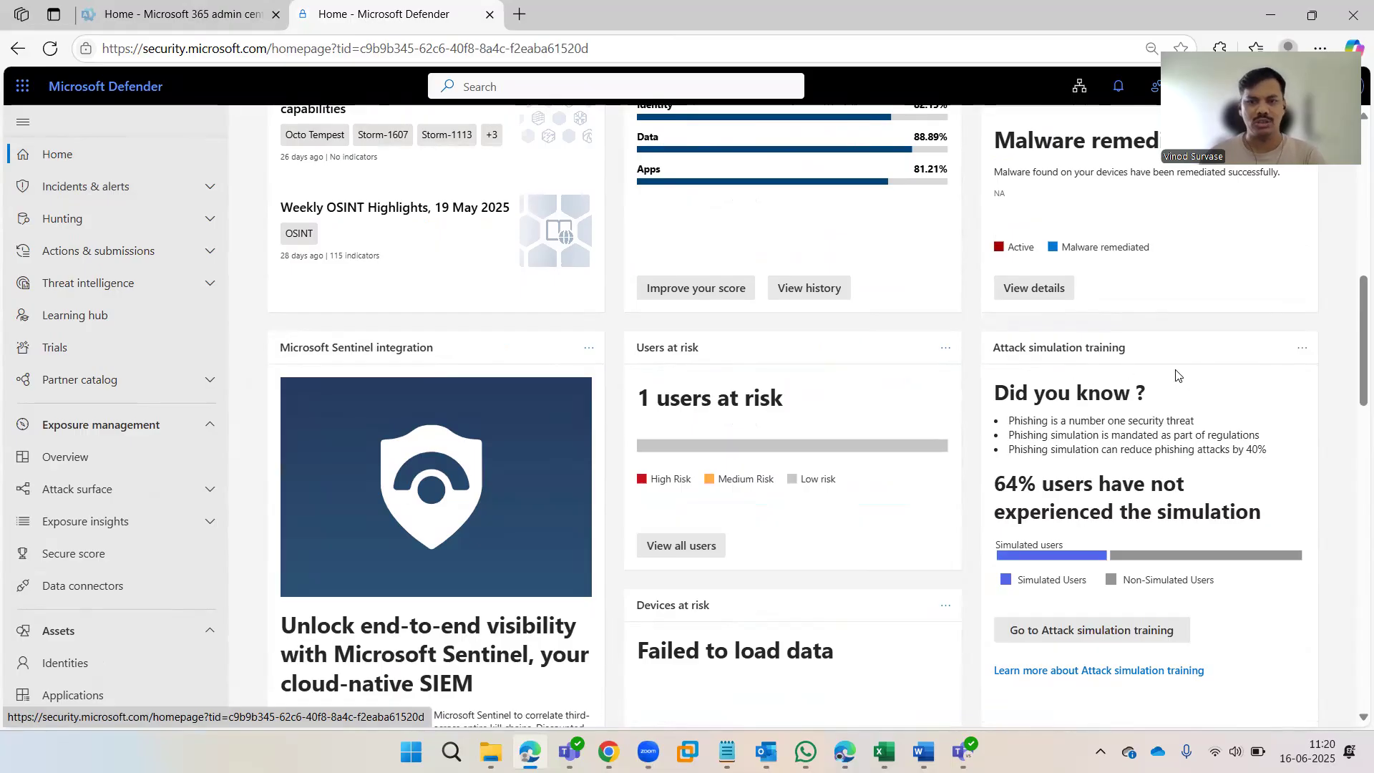
pyautogui.scroll(-5, 649, 426)
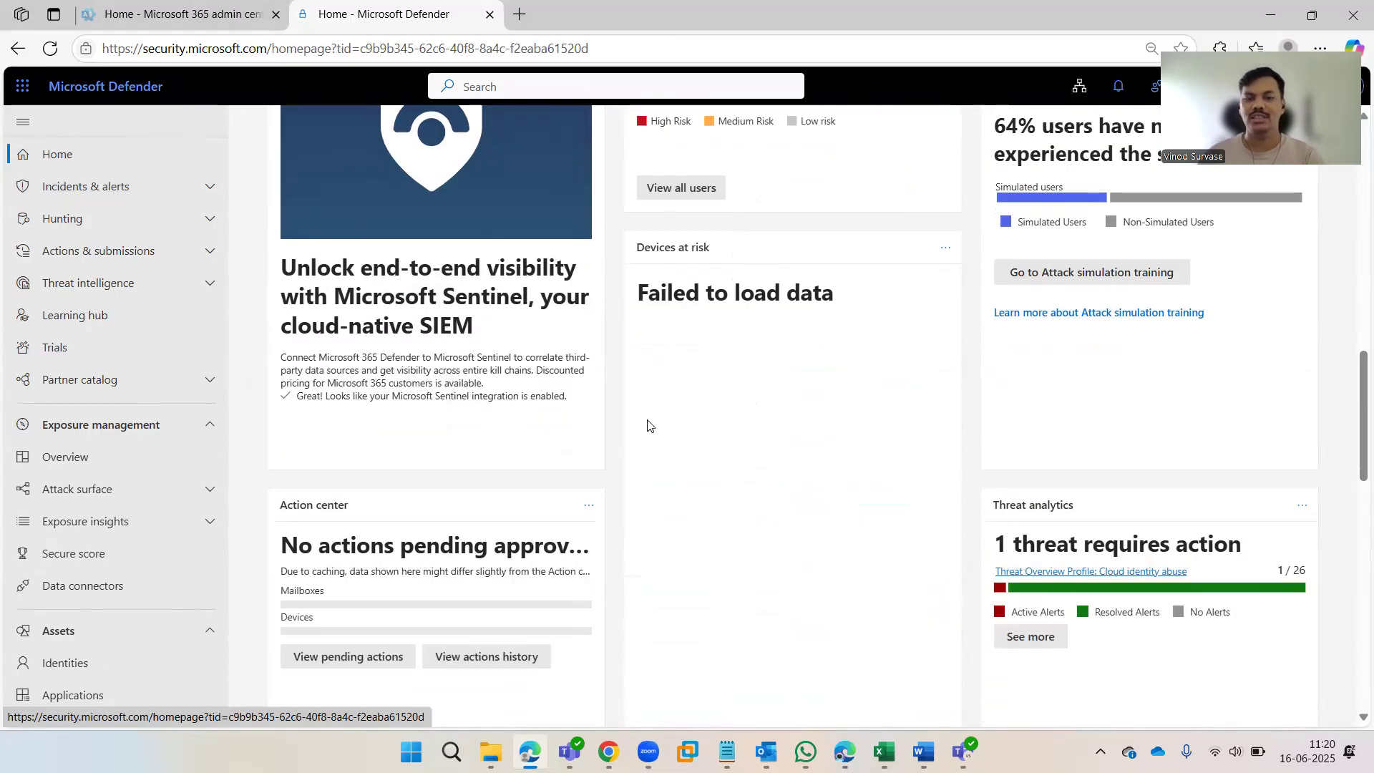
pyautogui.scroll(-4, 872, 443)
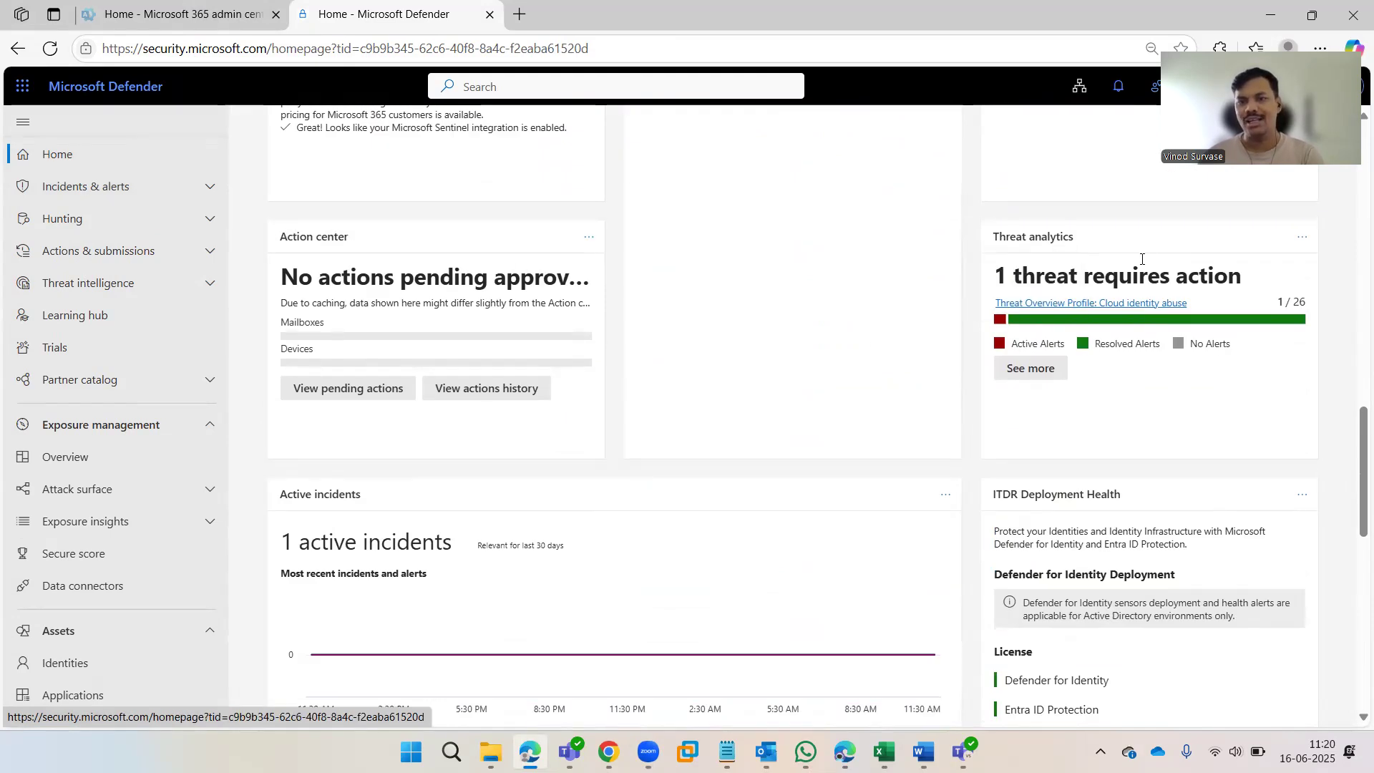
pyautogui.scroll(-3, 1129, 411)
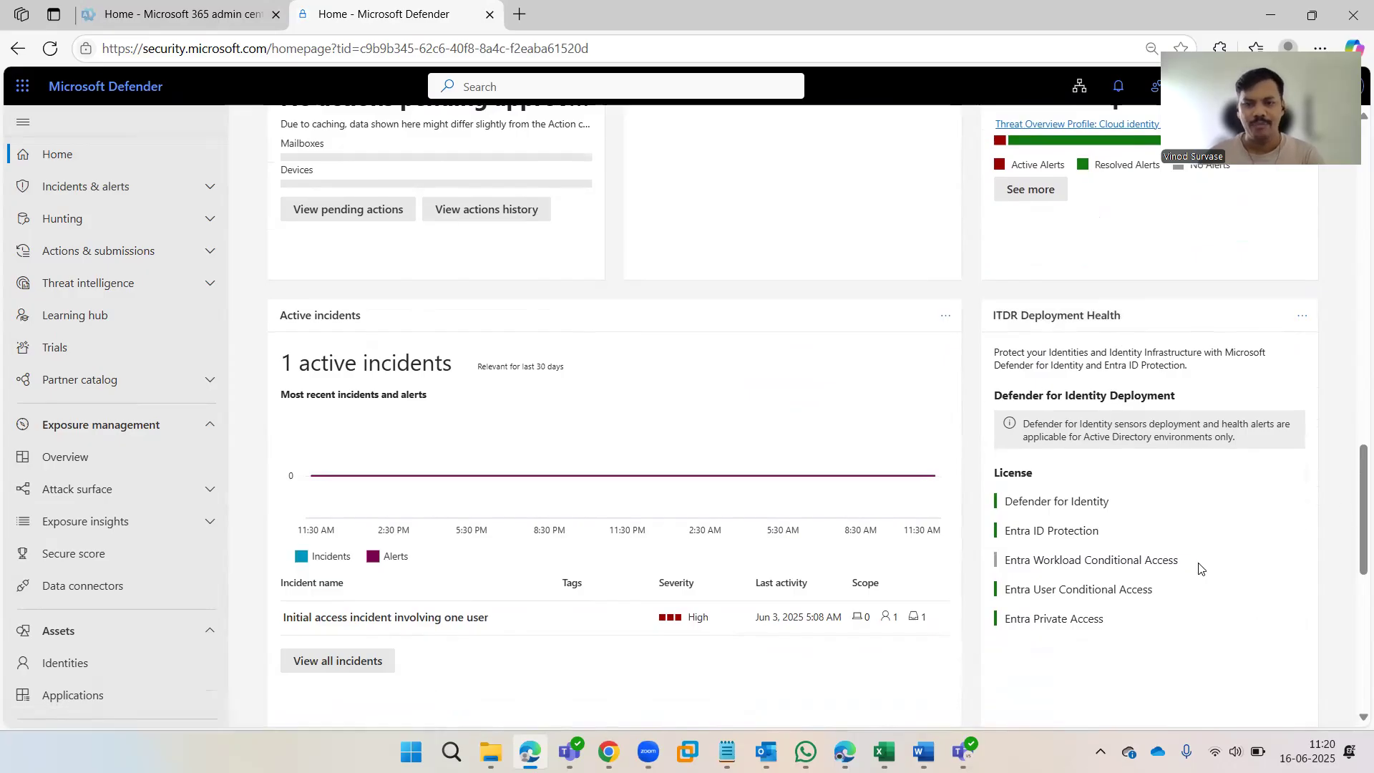
pyautogui.scroll(-1, 859, 387)
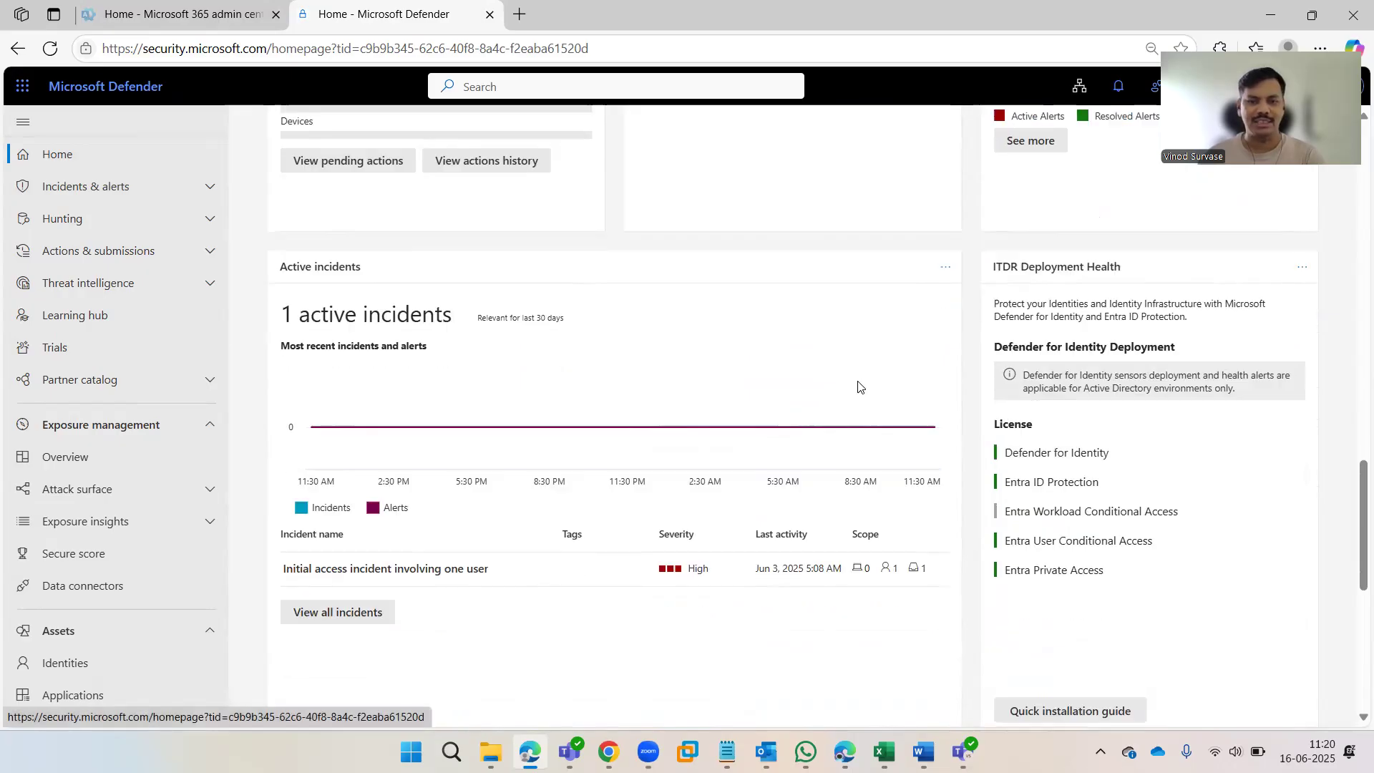
pyautogui.scroll(-8, 859, 387)
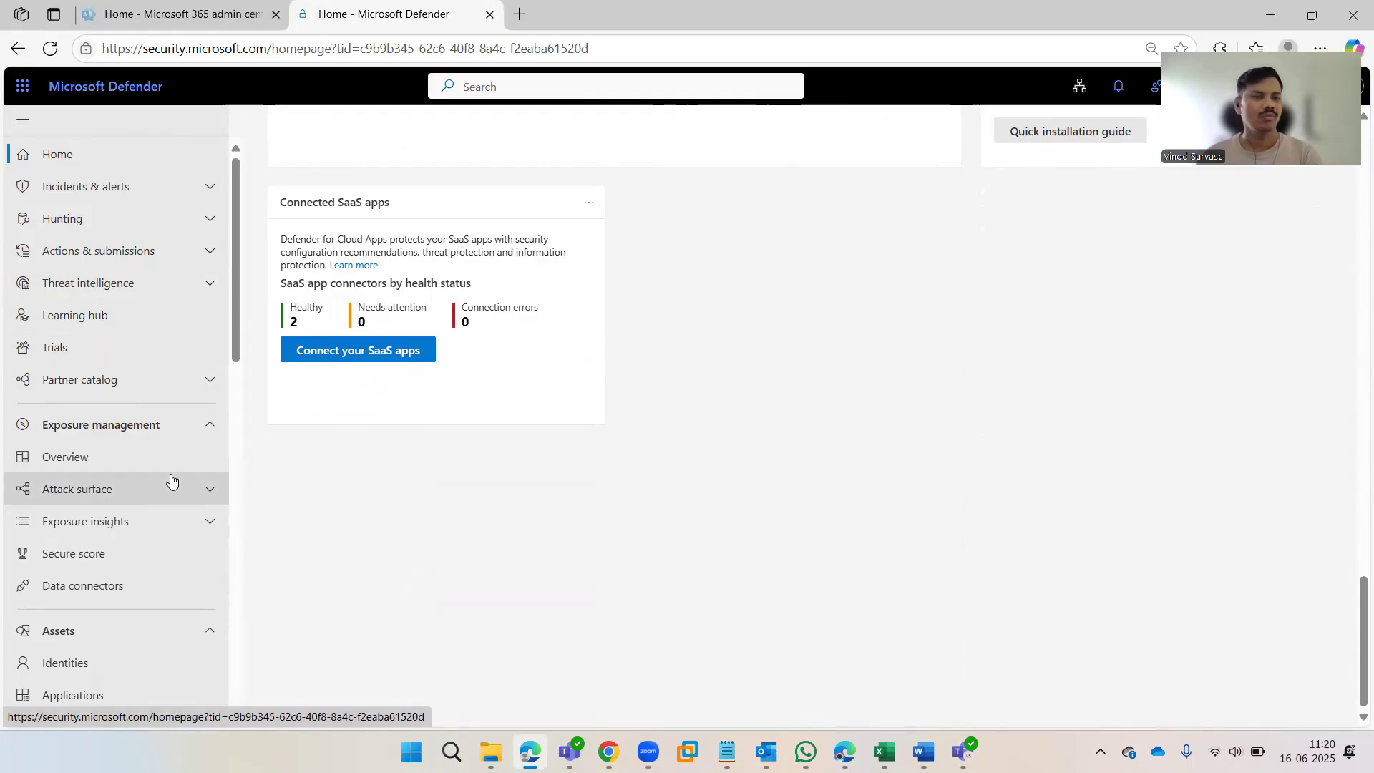
pyautogui.scroll(10, 866, 436)
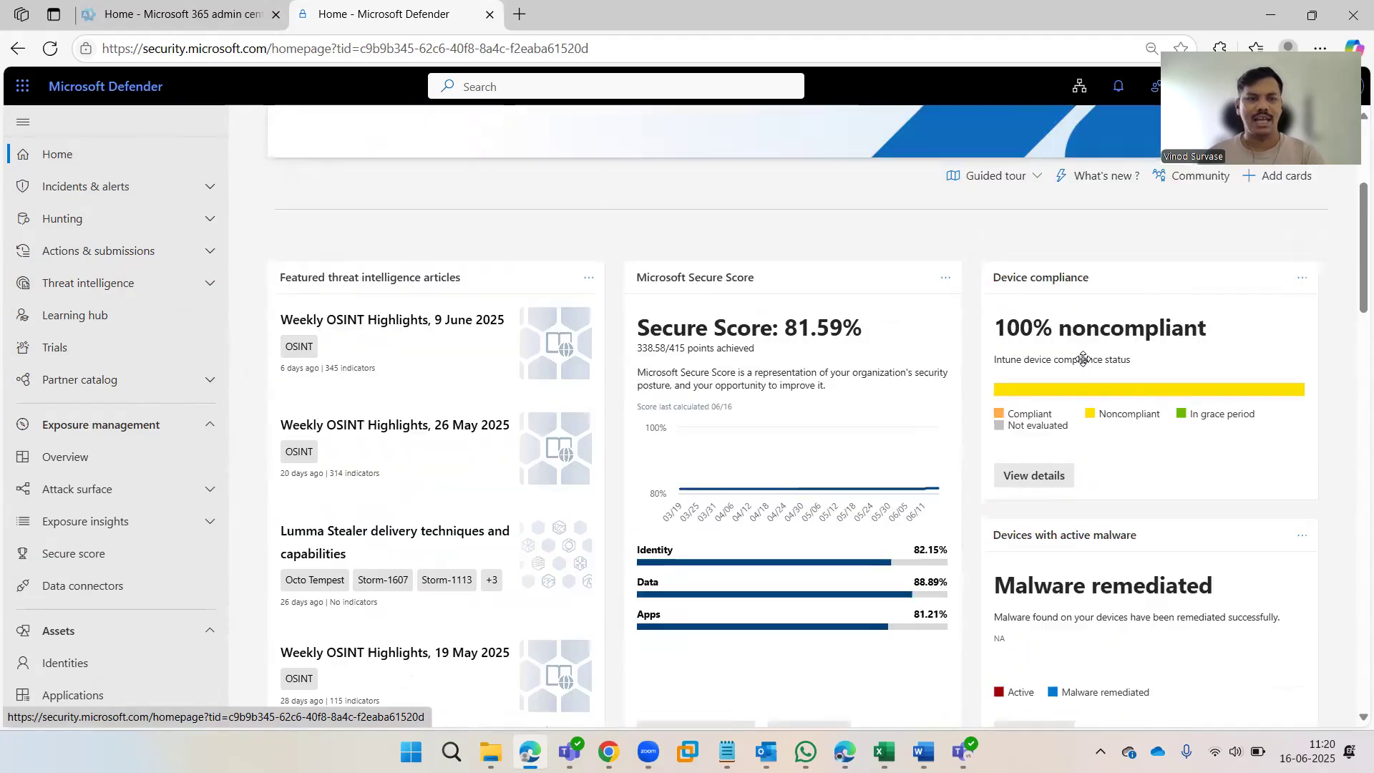
pyautogui.scroll(4, 1081, 359)
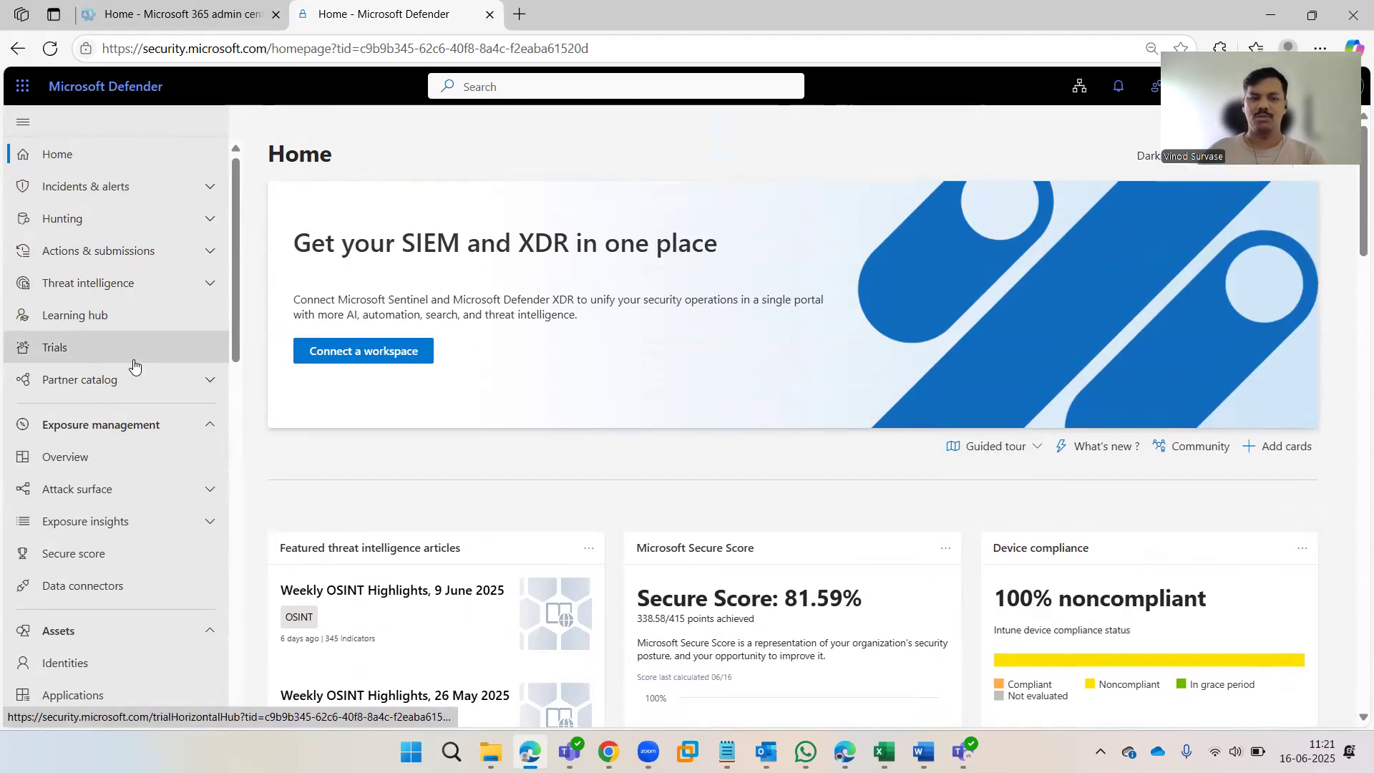
# - Open the Email & collaboration settings of the Defender portal on the User tags page
pyautogui.scroll(-15, 136, 369)
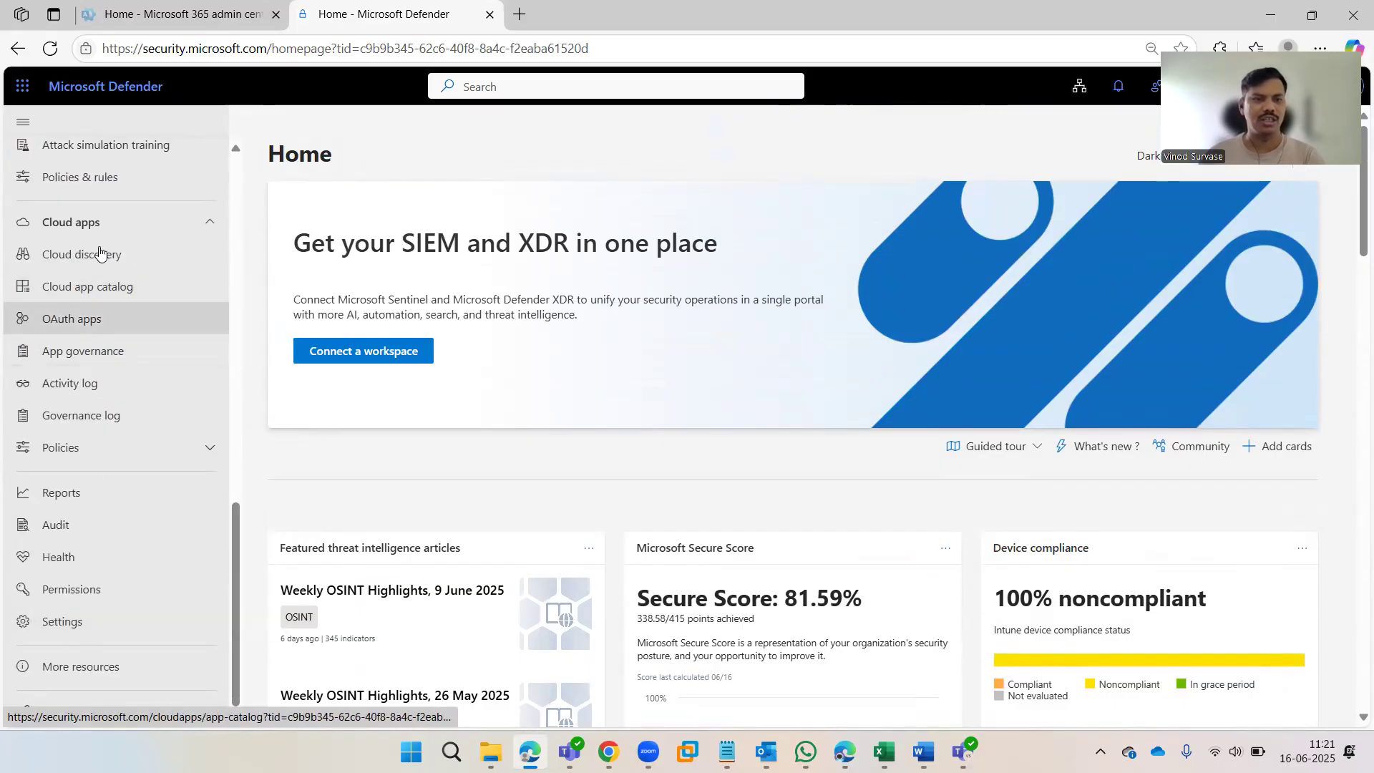
pyautogui.scroll(15, 103, 531)
pyautogui.scroll(-15, 114, 415)
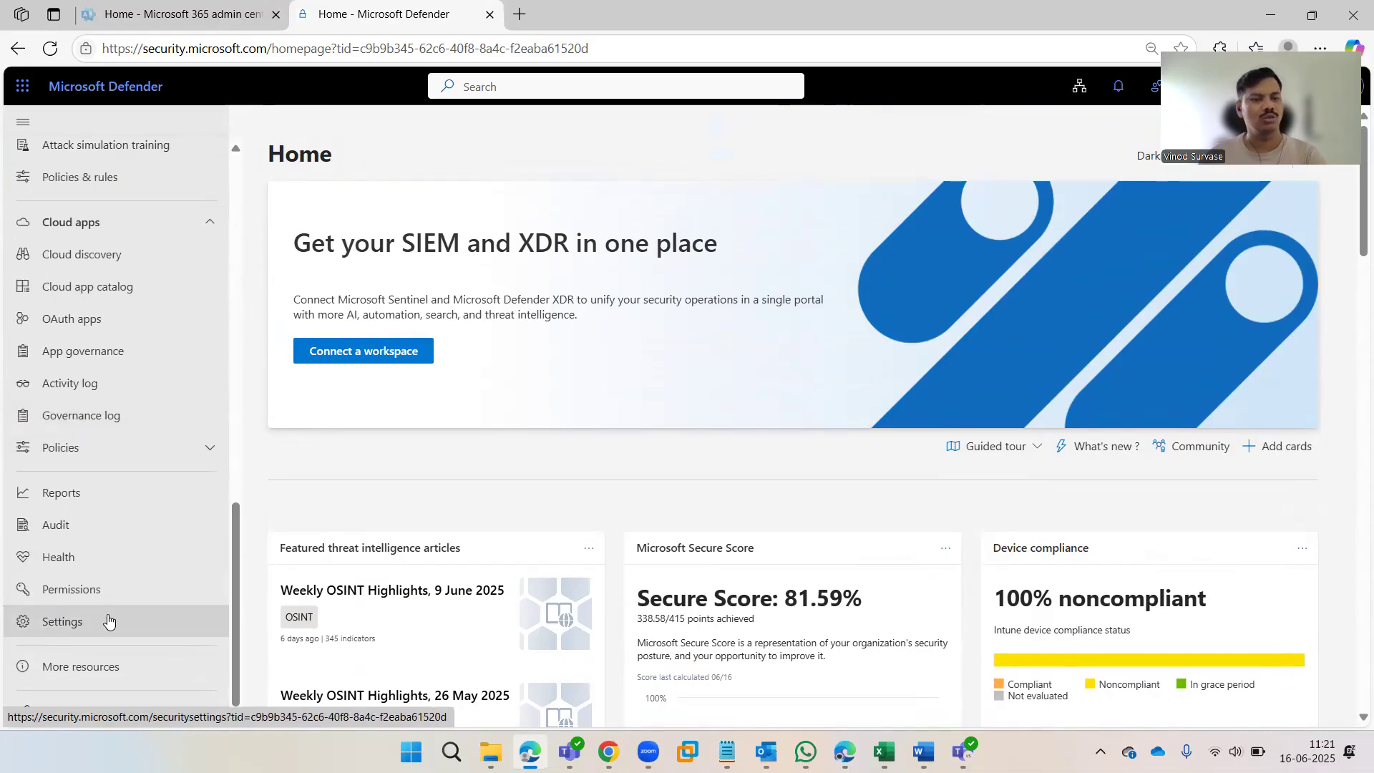
pyautogui.click(79, 624)
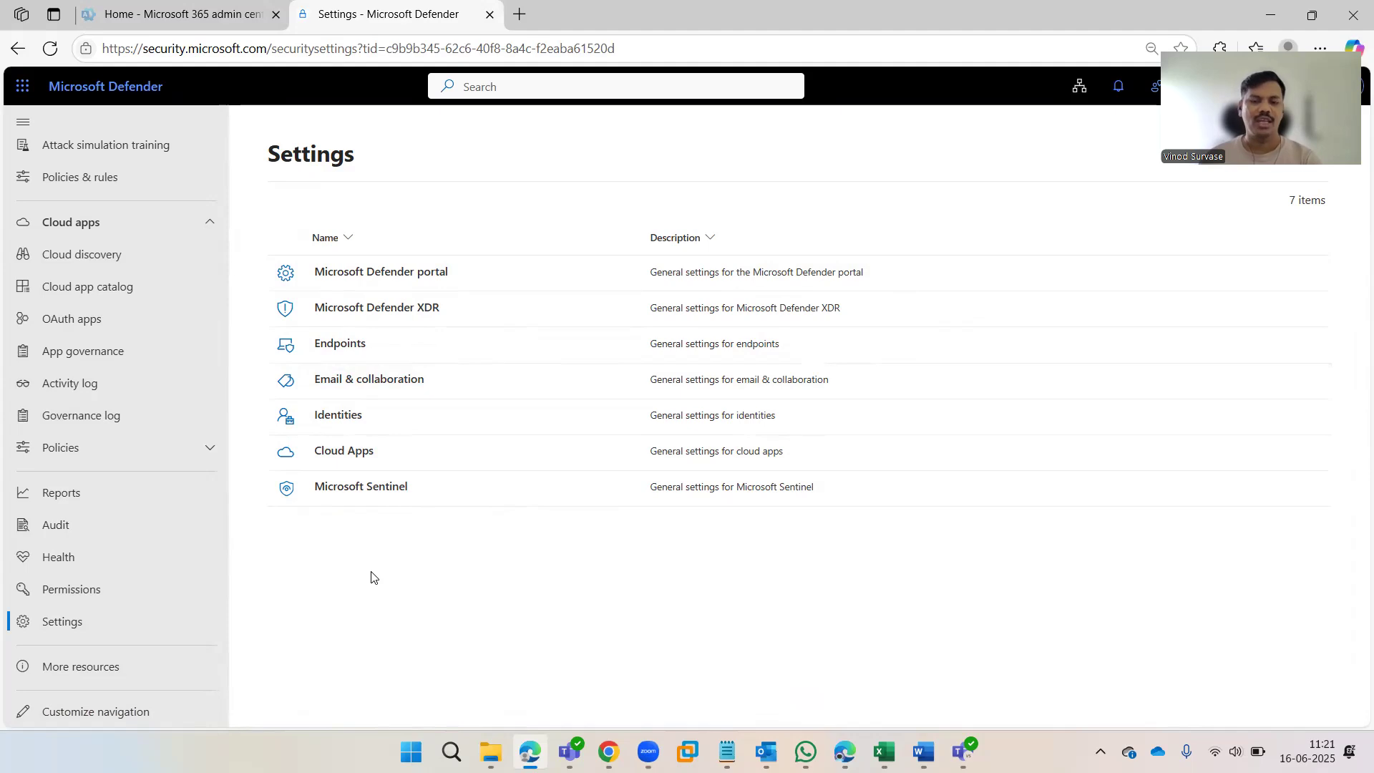
pyautogui.click(385, 383)
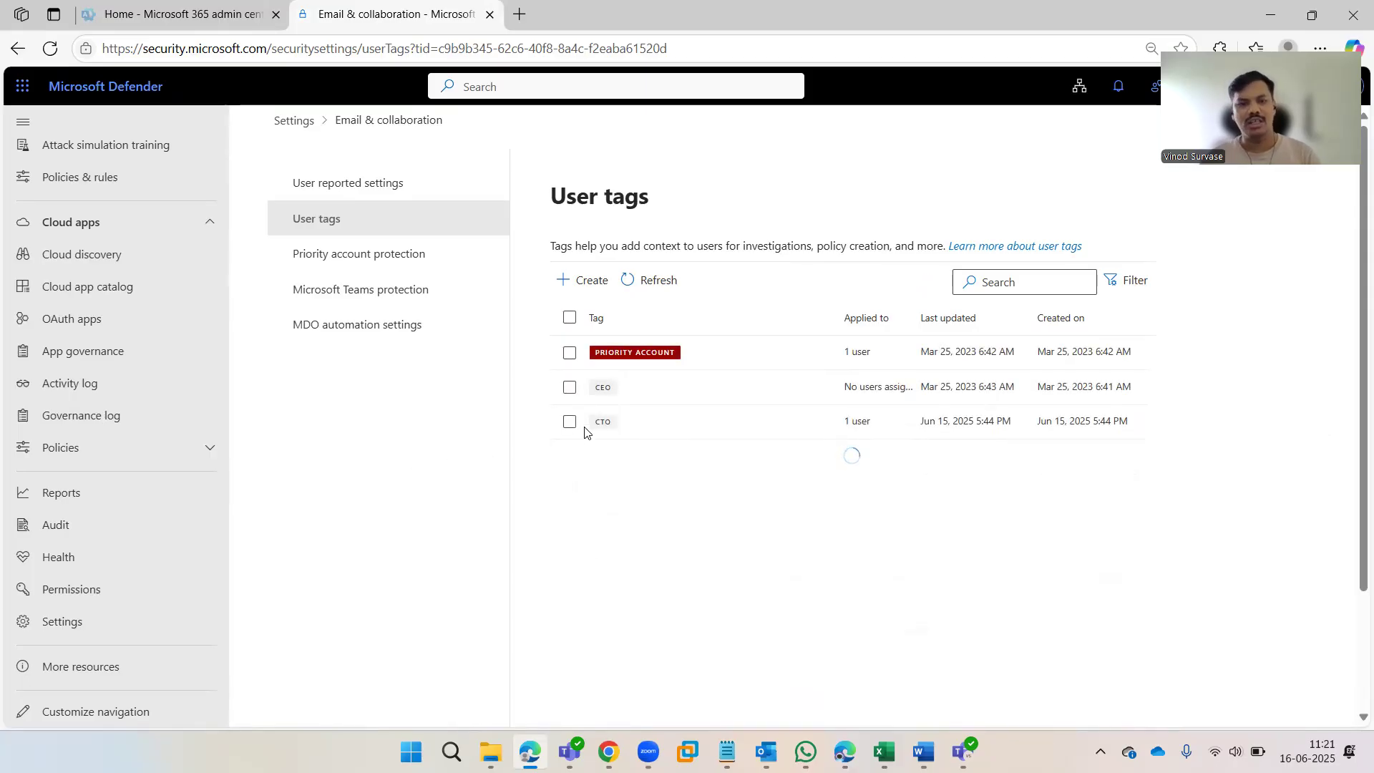
pyautogui.moveTo(558, 202); pyautogui.dragTo(699, 221)
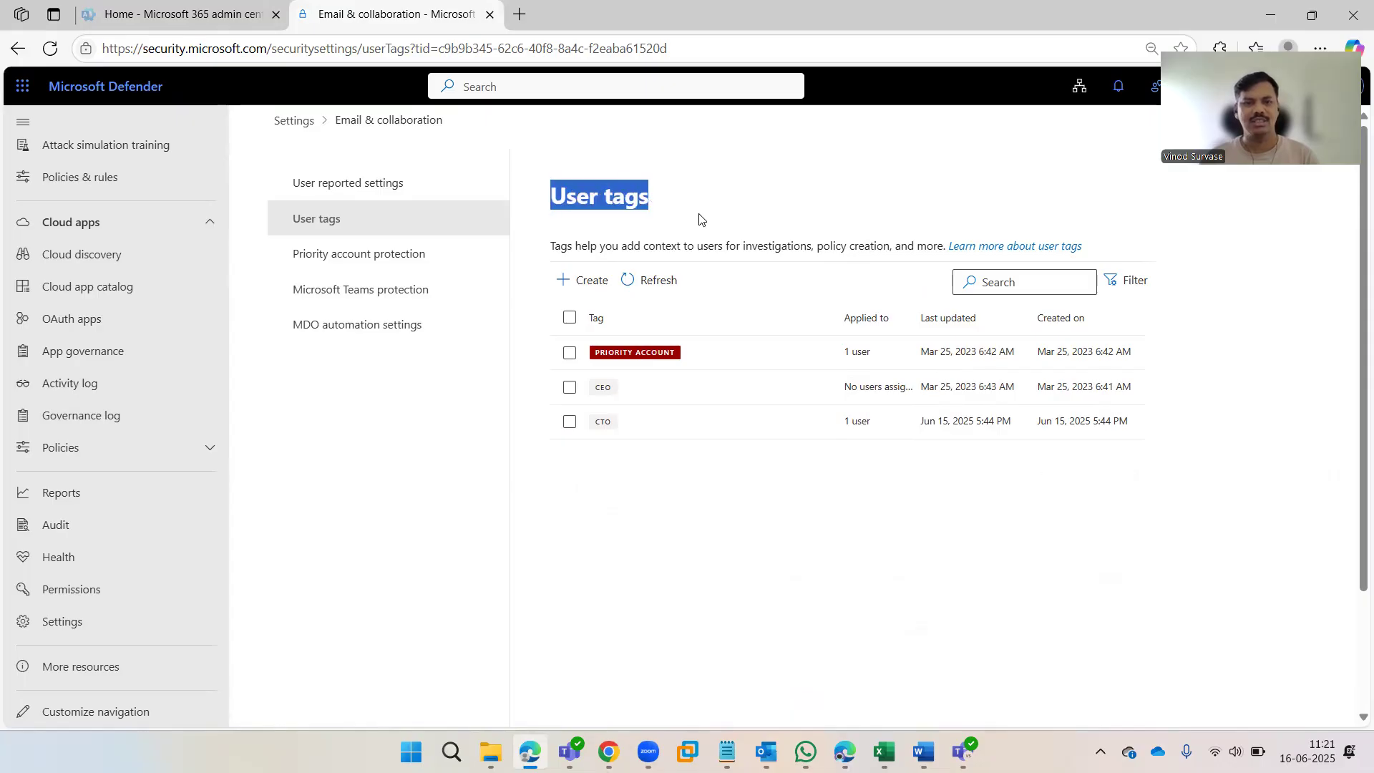
pyautogui.click(837, 207)
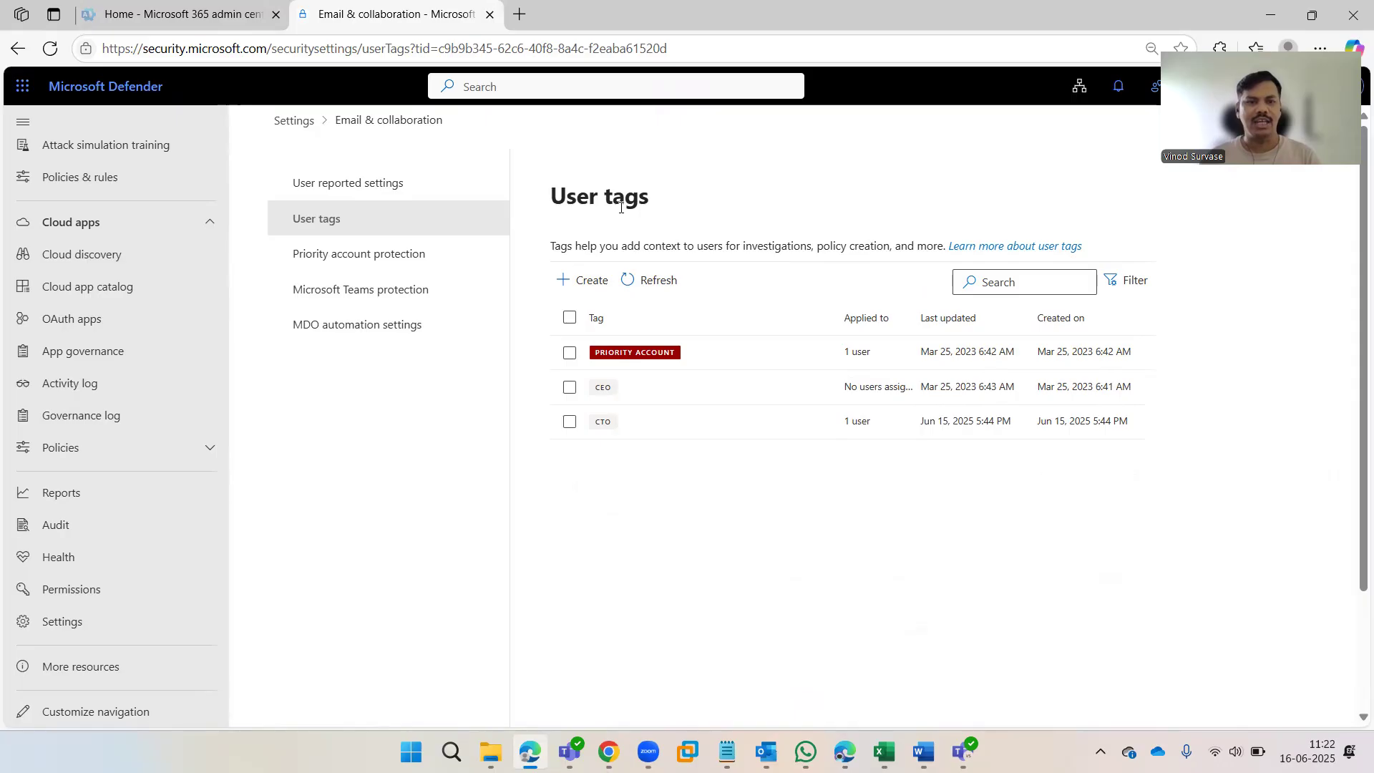
# - Review the User reported settings page from Outlook reporting to quarantine options, and expand the Actions & submissions group
pyautogui.click(339, 184)
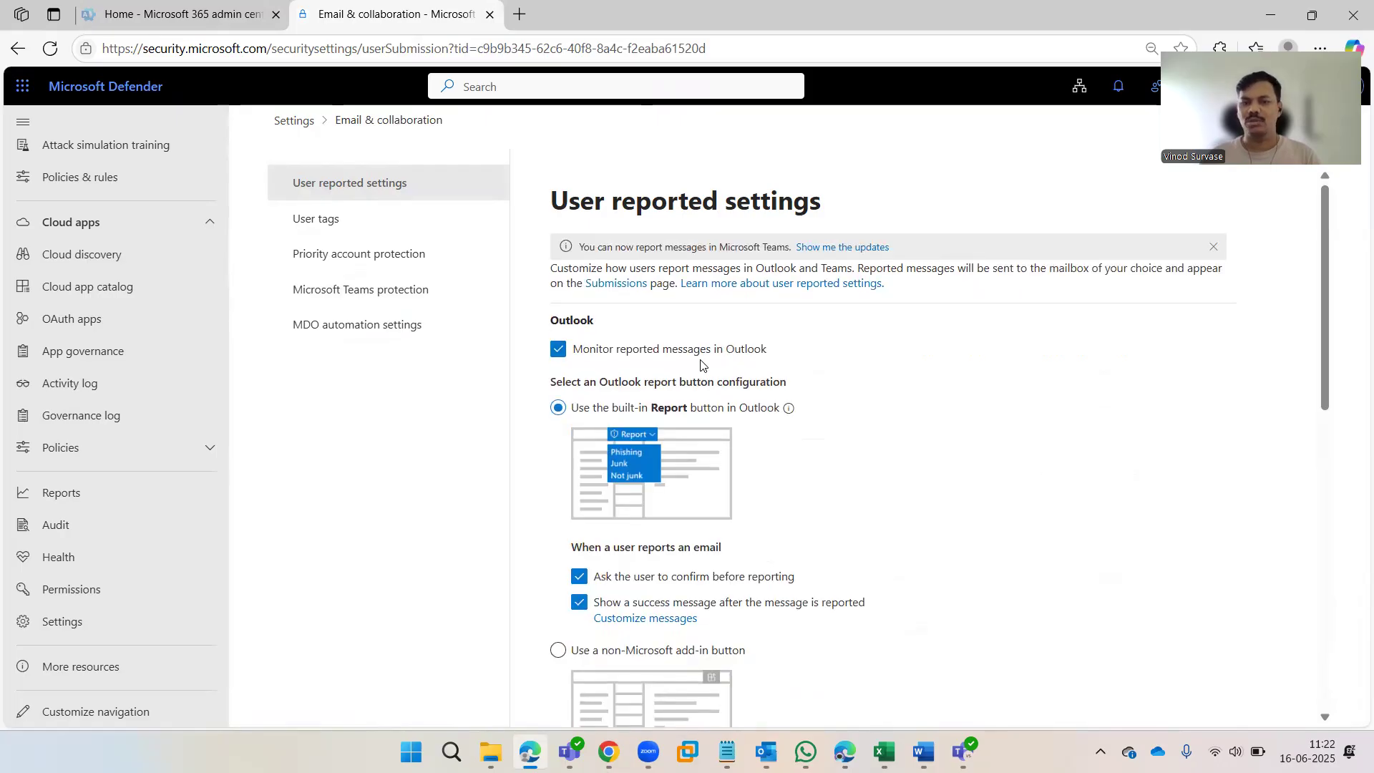
pyautogui.moveTo(556, 201); pyautogui.dragTo(826, 206)
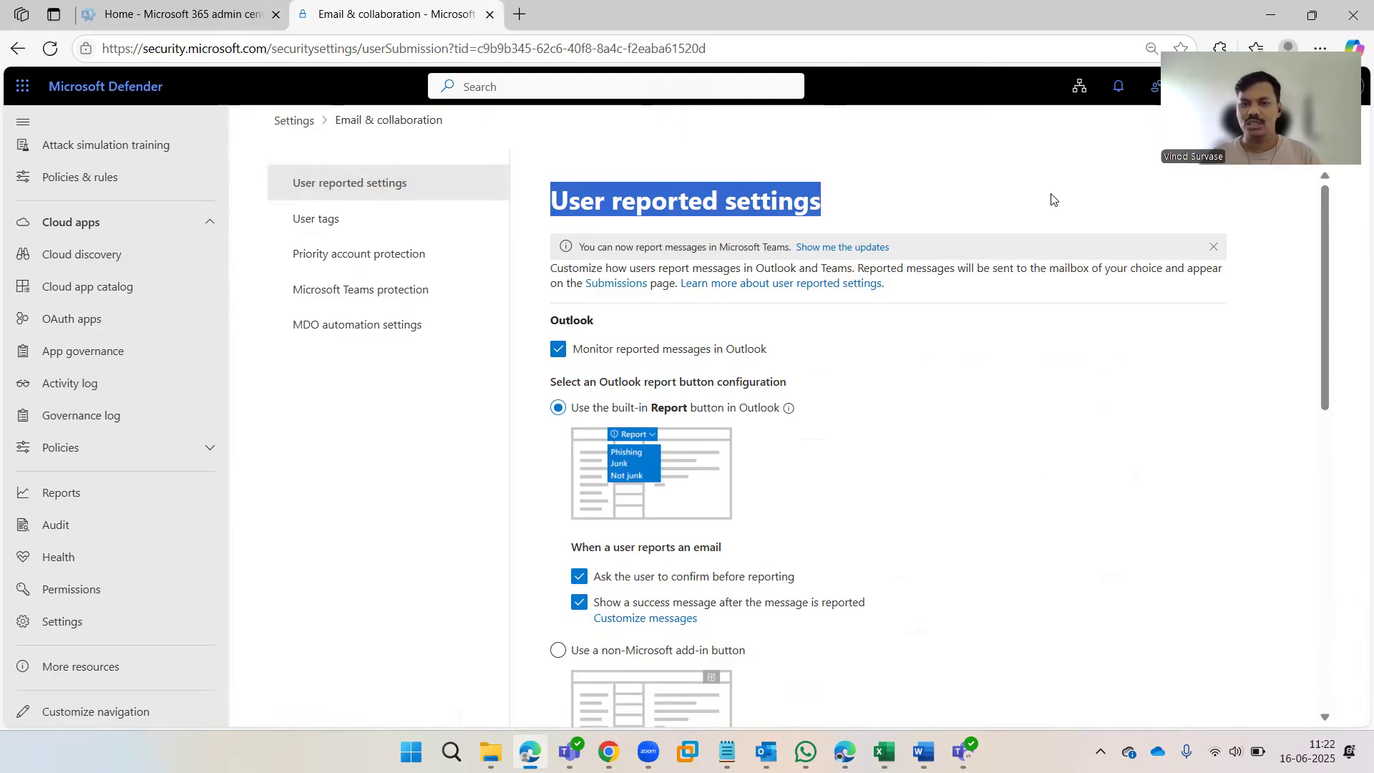
pyautogui.click(780, 205)
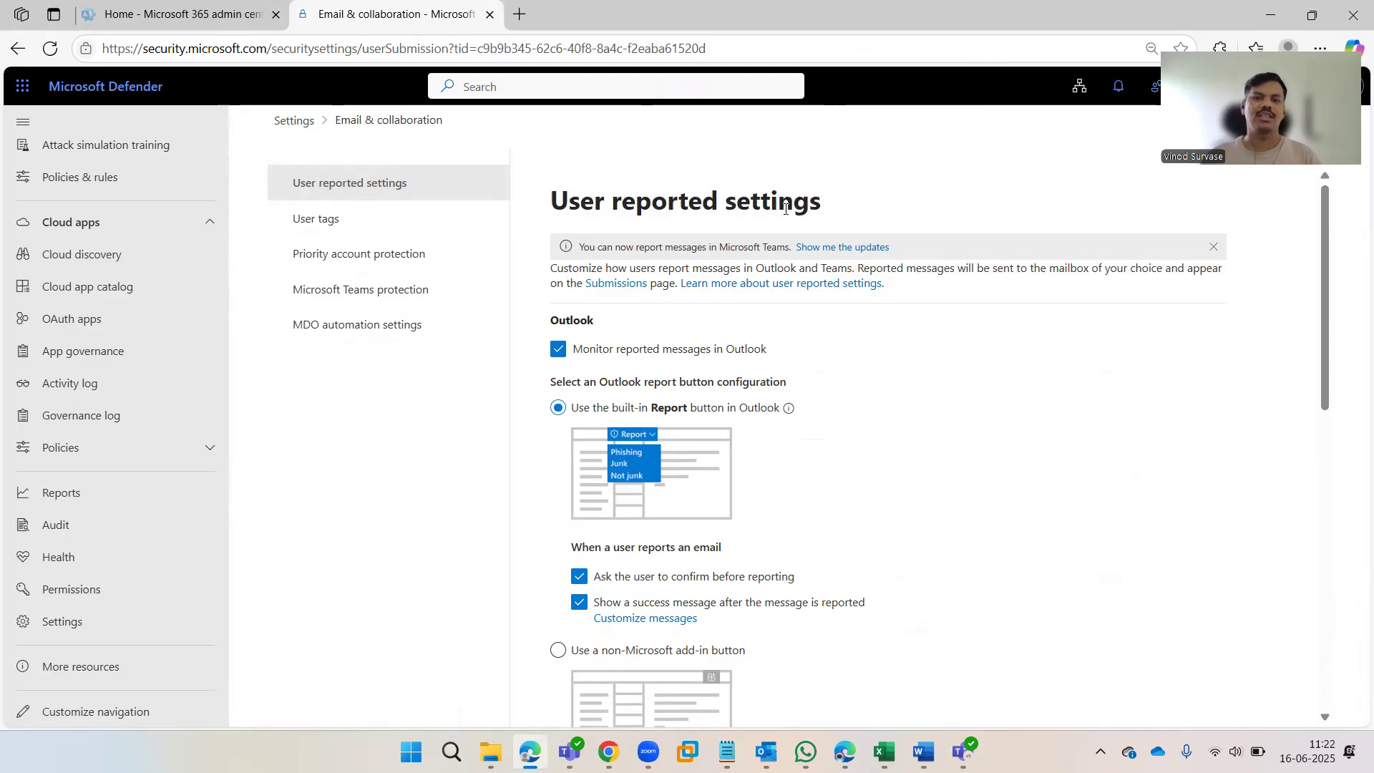
pyautogui.scroll(-5, 948, 315)
pyautogui.scroll(-4, 948, 315)
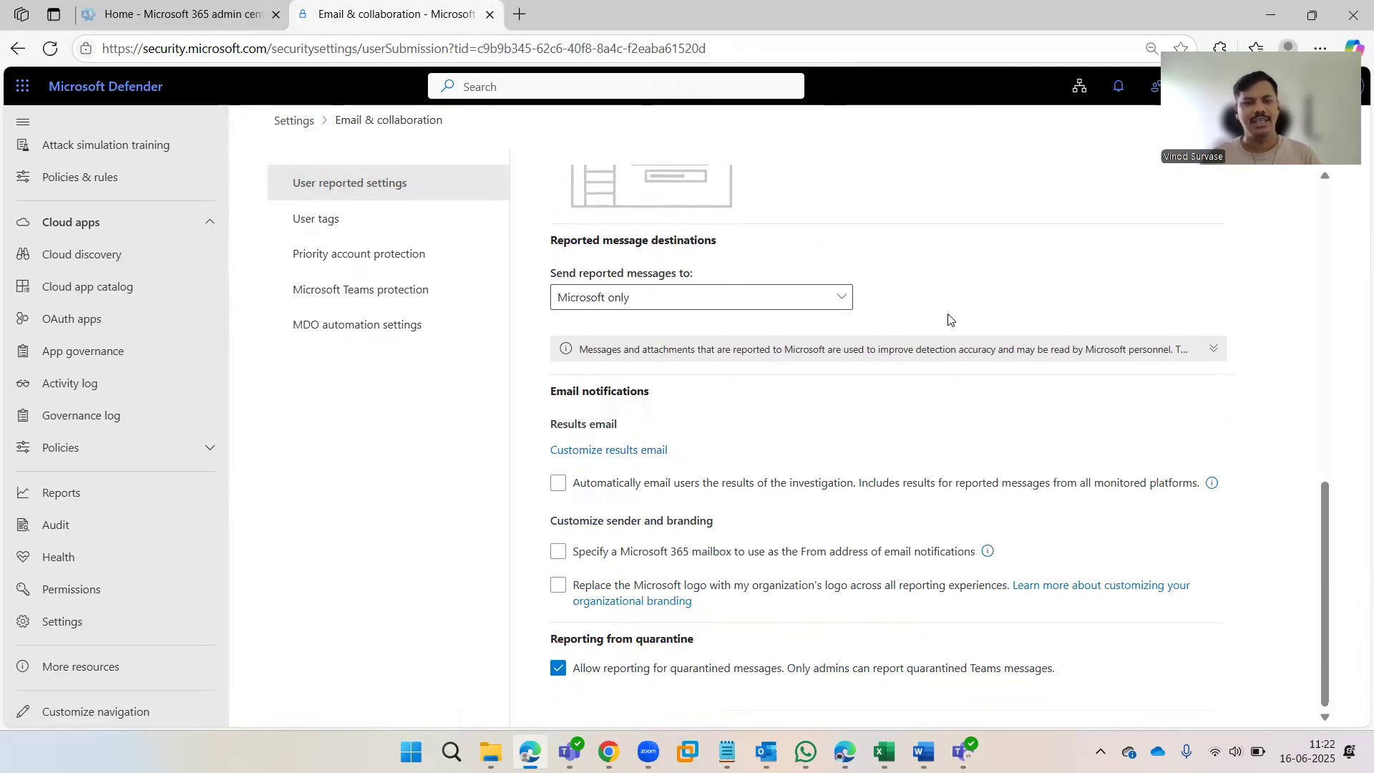
pyautogui.scroll(7, 998, 309)
pyautogui.scroll(3, 1001, 306)
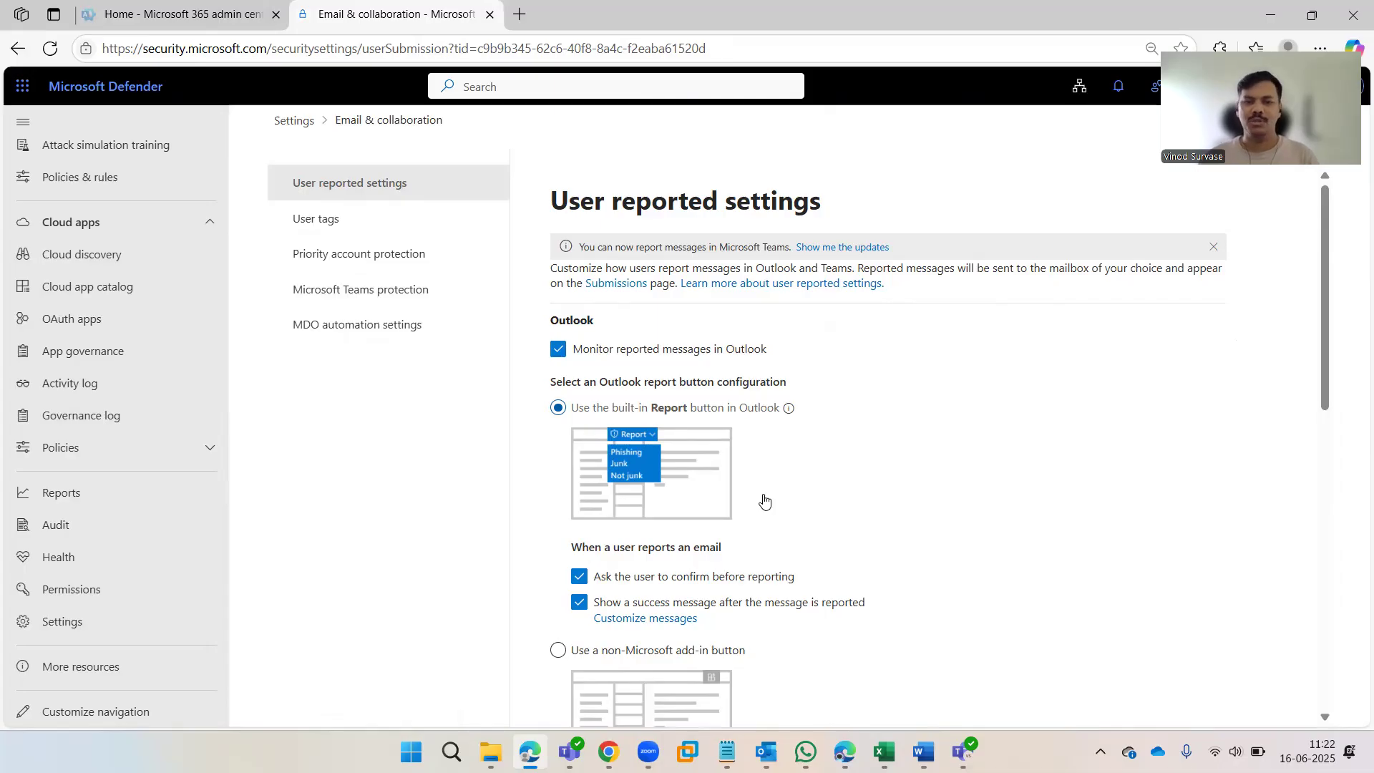
pyautogui.scroll(10, 136, 380)
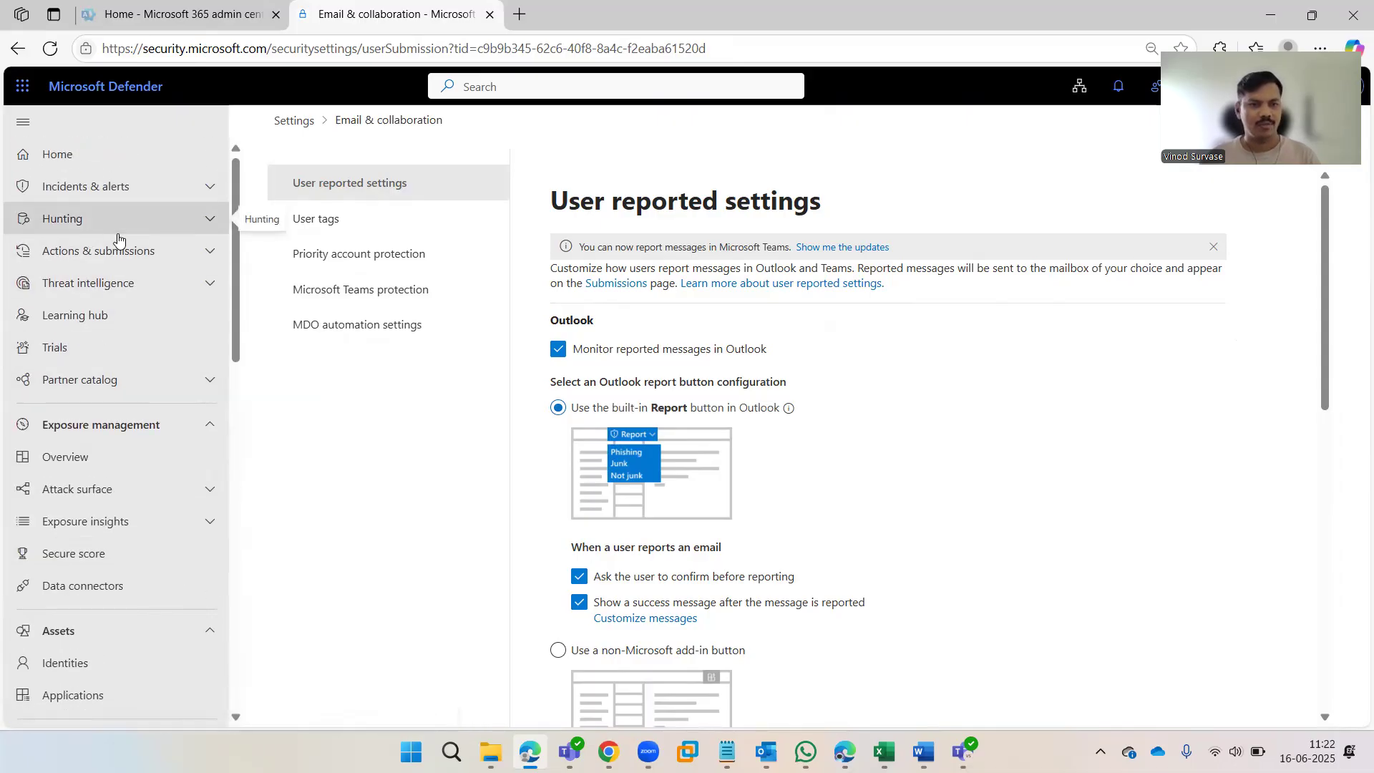
pyautogui.click(187, 252)
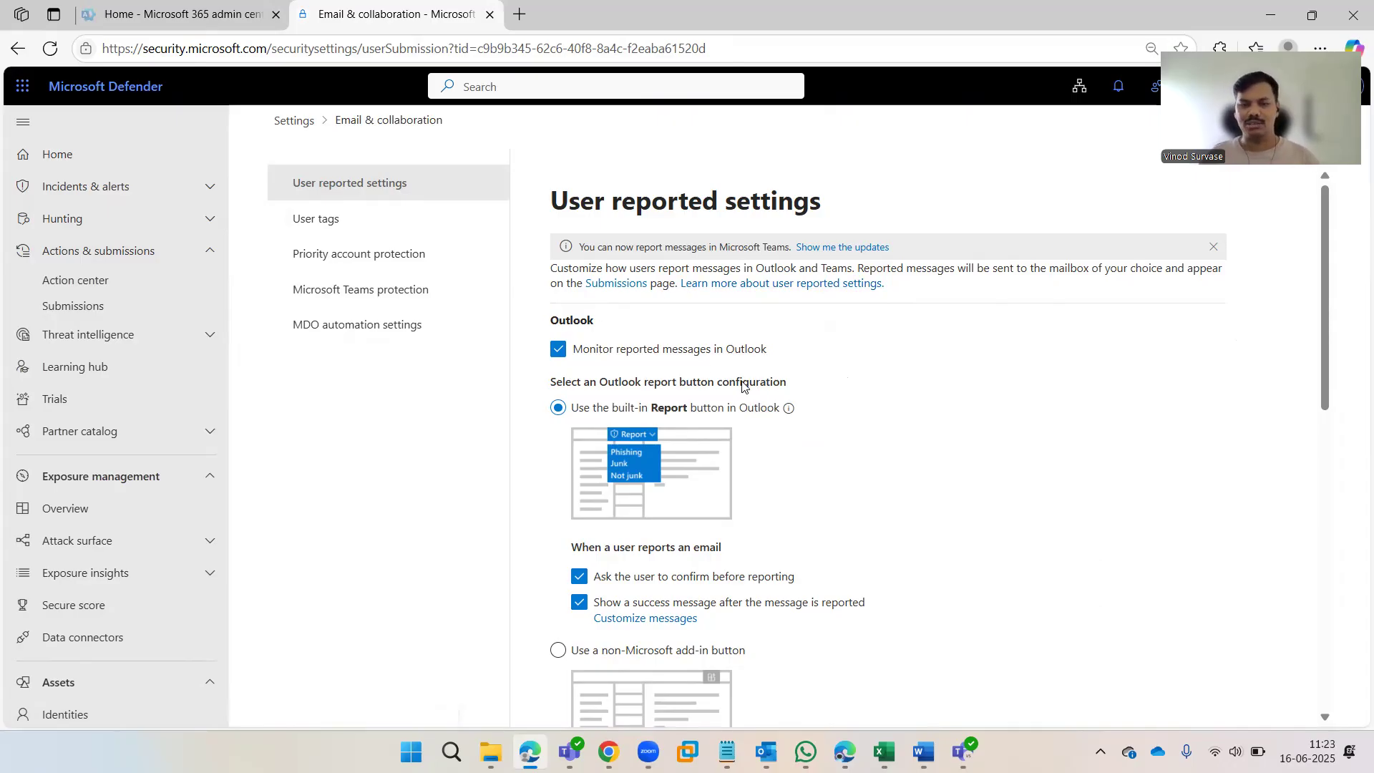
# - Return to the User tags page and view the details of the Priority account tag, leaving it deselected
pyautogui.click(323, 226)
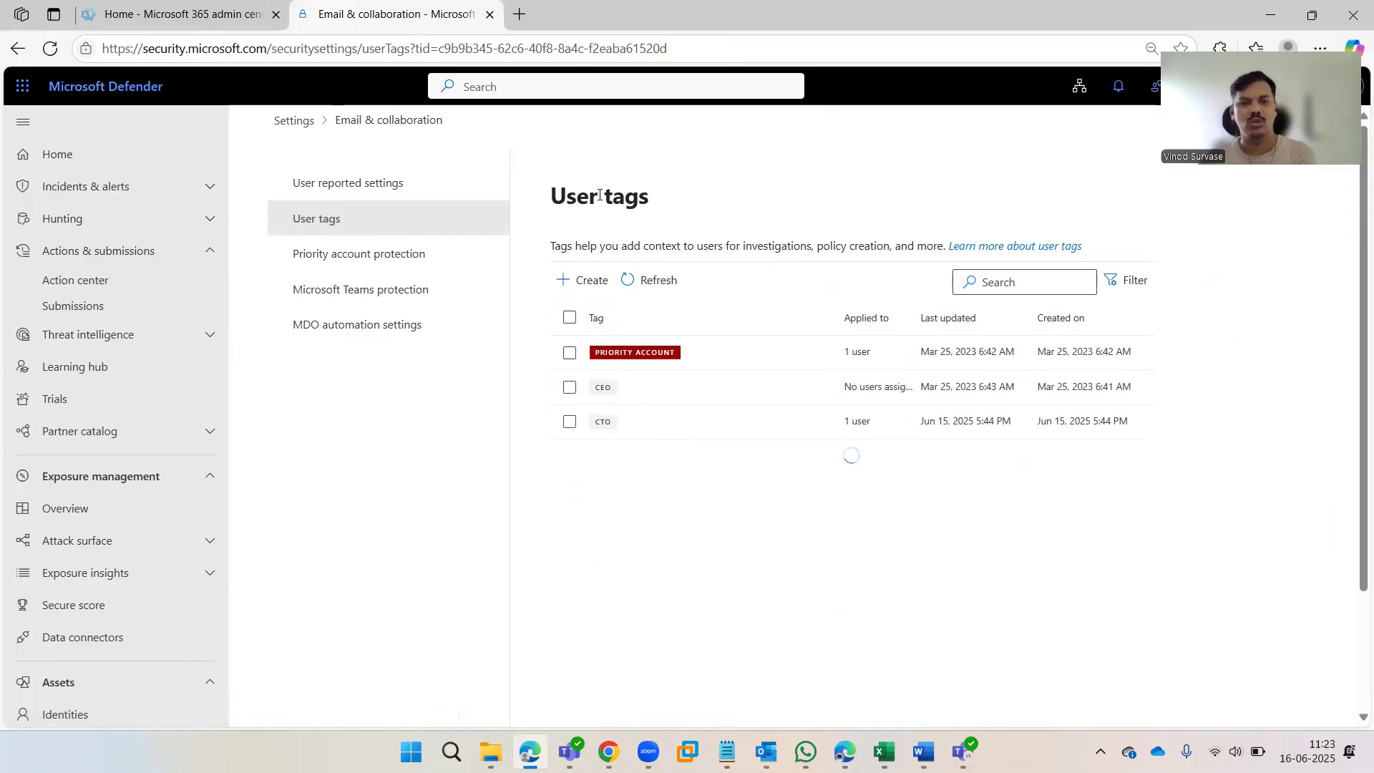
pyautogui.moveTo(565, 203); pyautogui.dragTo(709, 220)
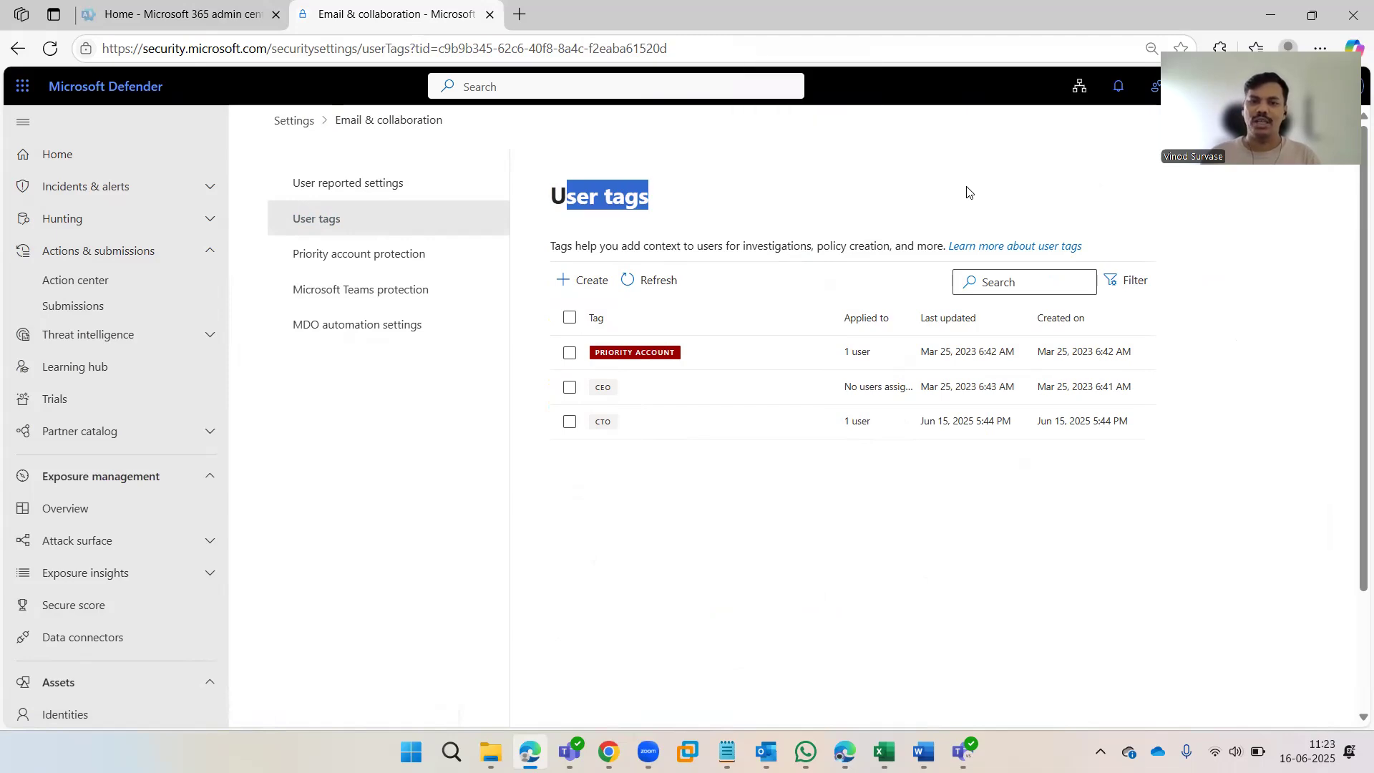
pyautogui.click(939, 191)
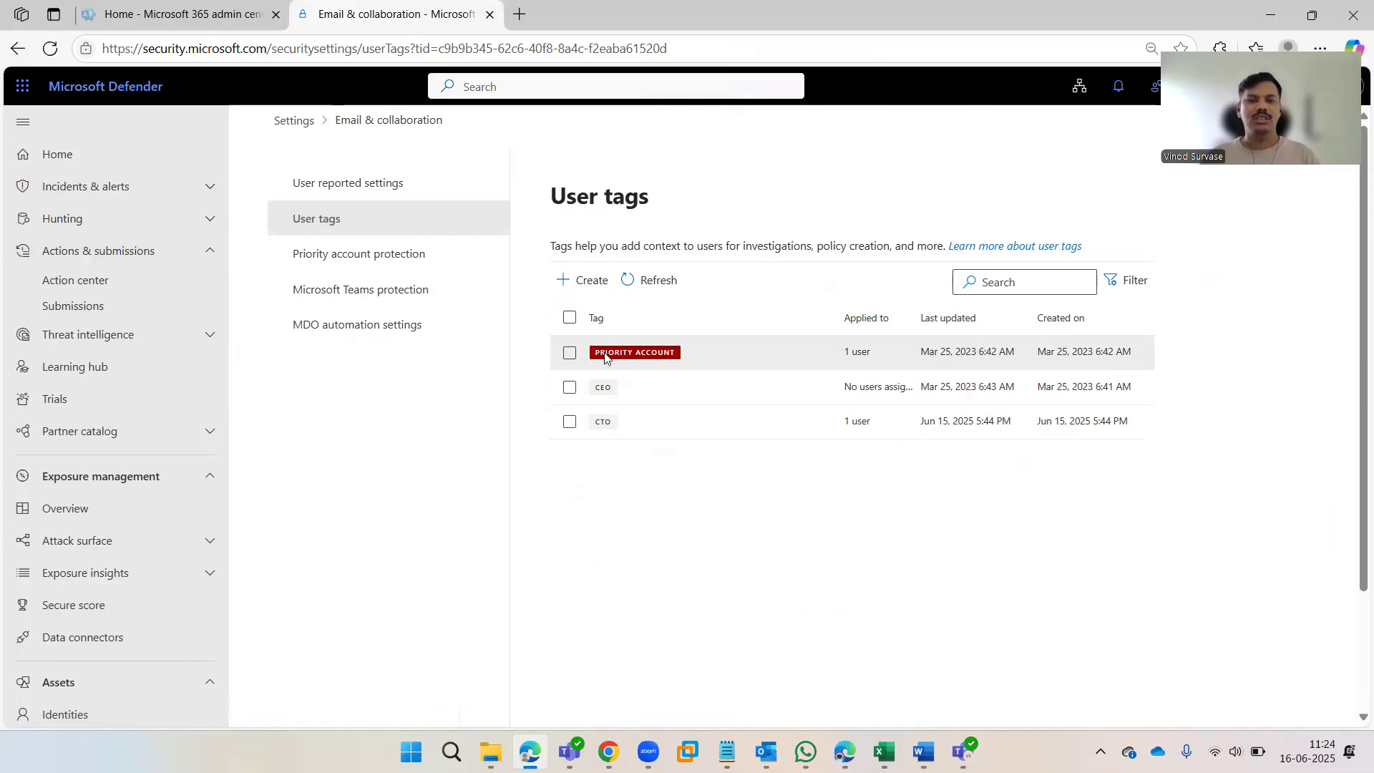
pyautogui.click(629, 362)
pyautogui.click(642, 370)
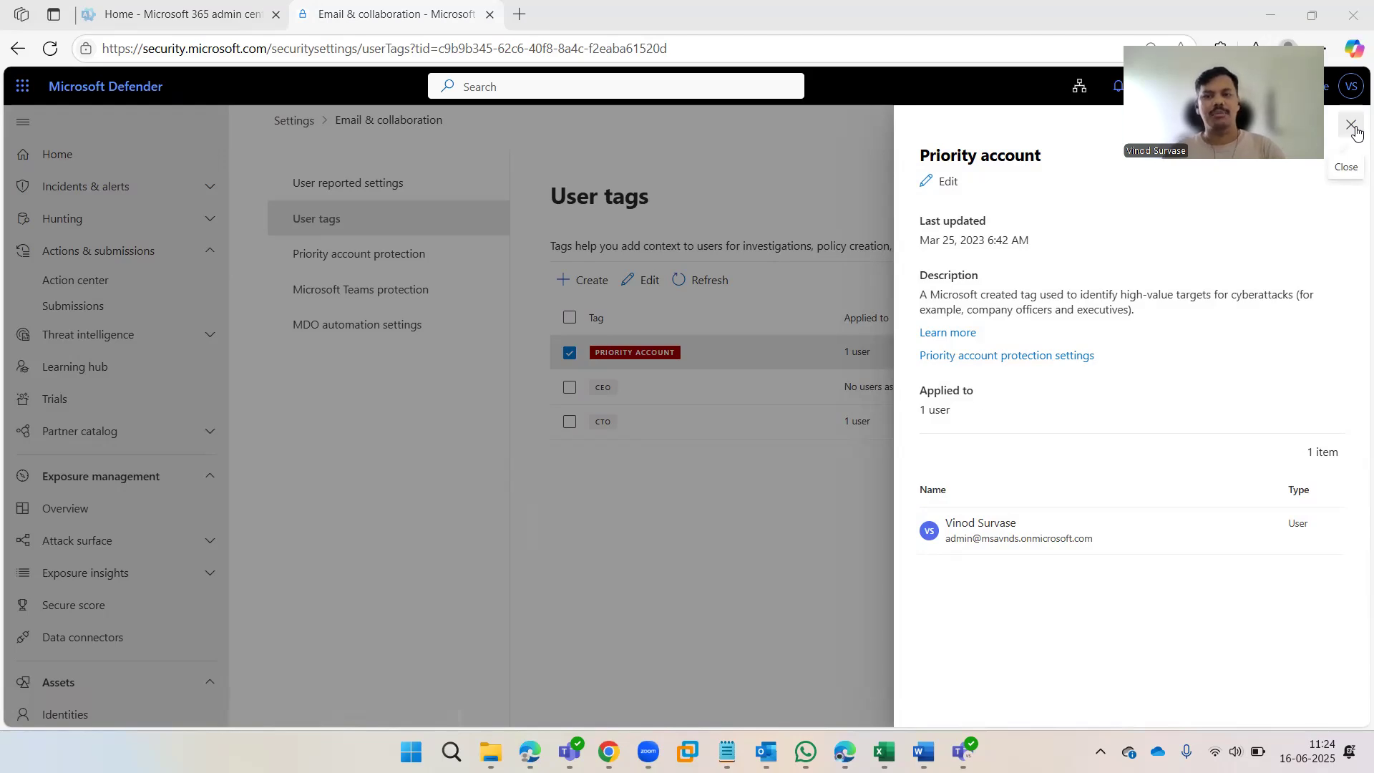
pyautogui.click(1351, 126)
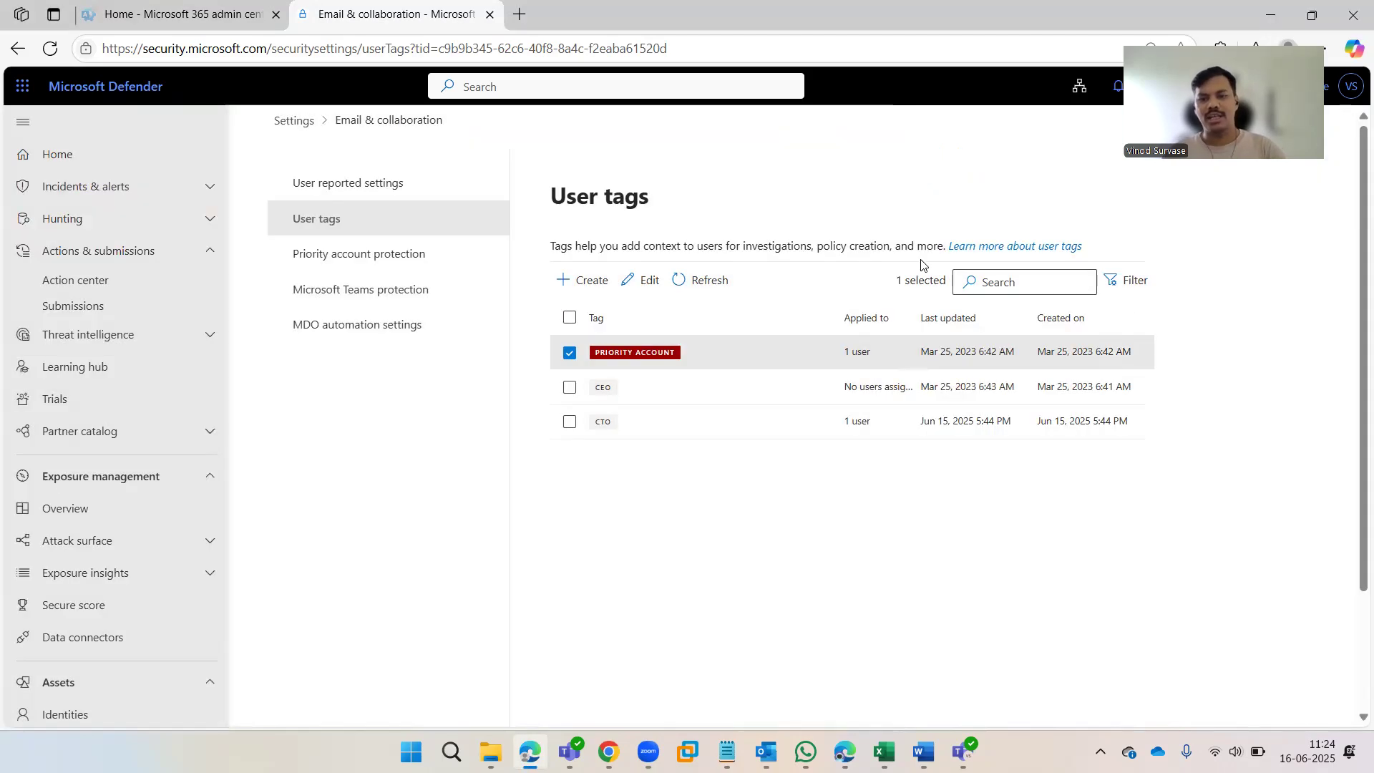
pyautogui.click(572, 360)
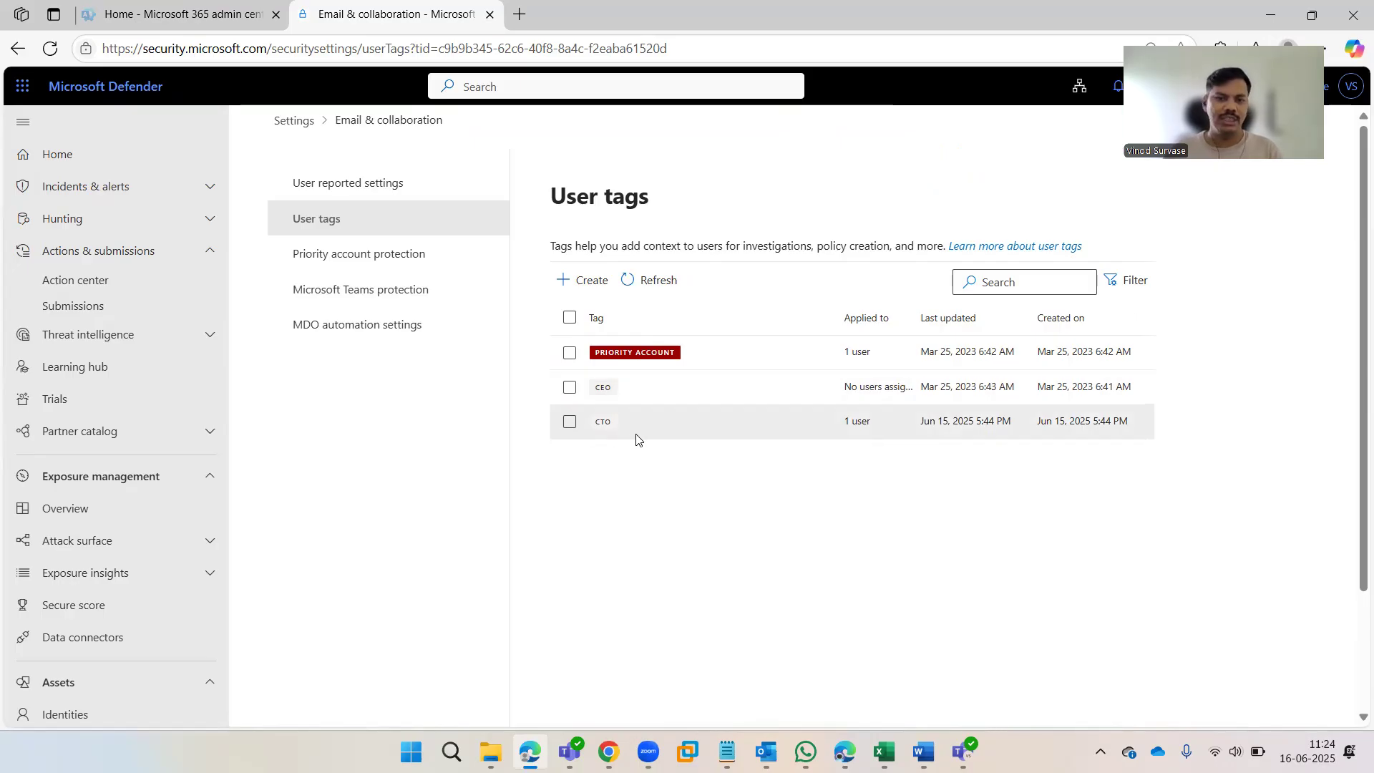
# - Start a new user tag with the name CFO and the description CFO, and proceed to assigning members
pyautogui.click(588, 283)
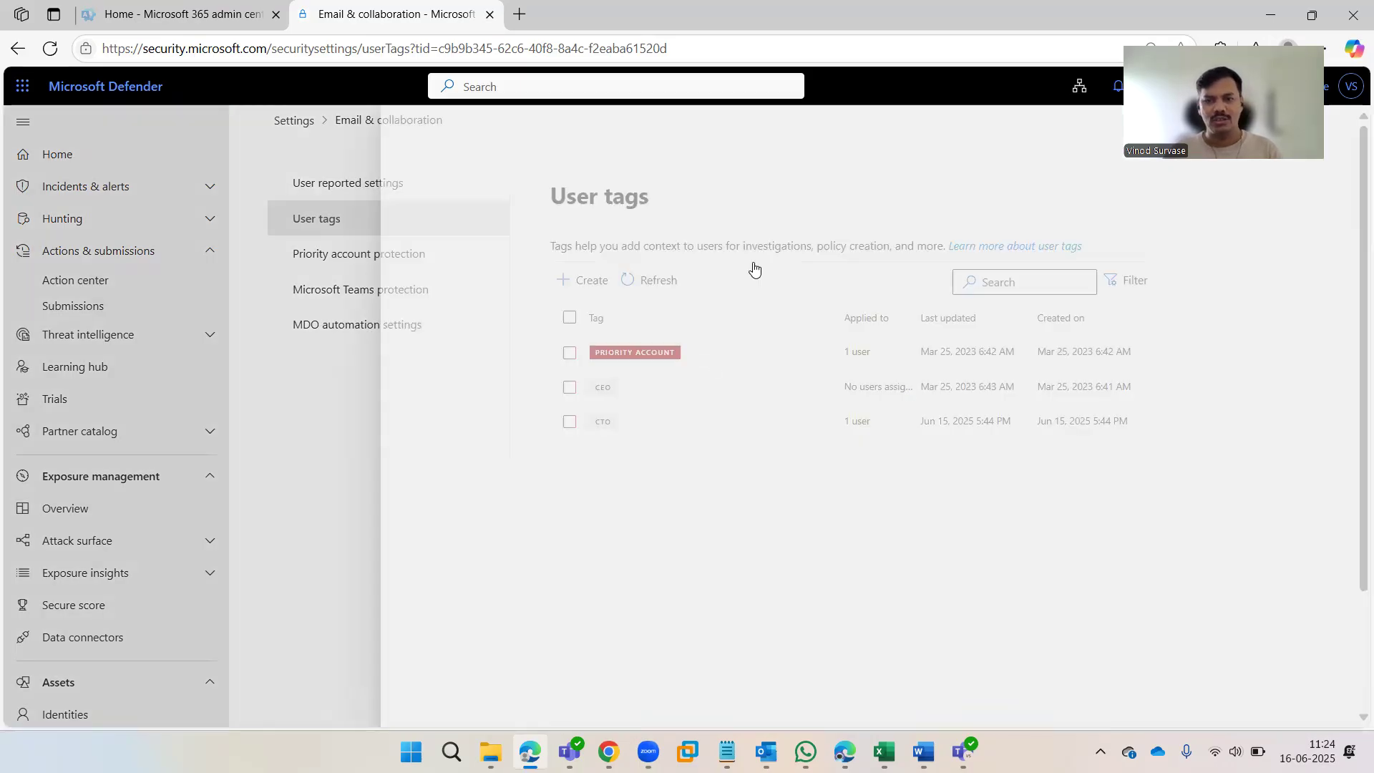
pyautogui.click(712, 308)
pyautogui.write('CFO')
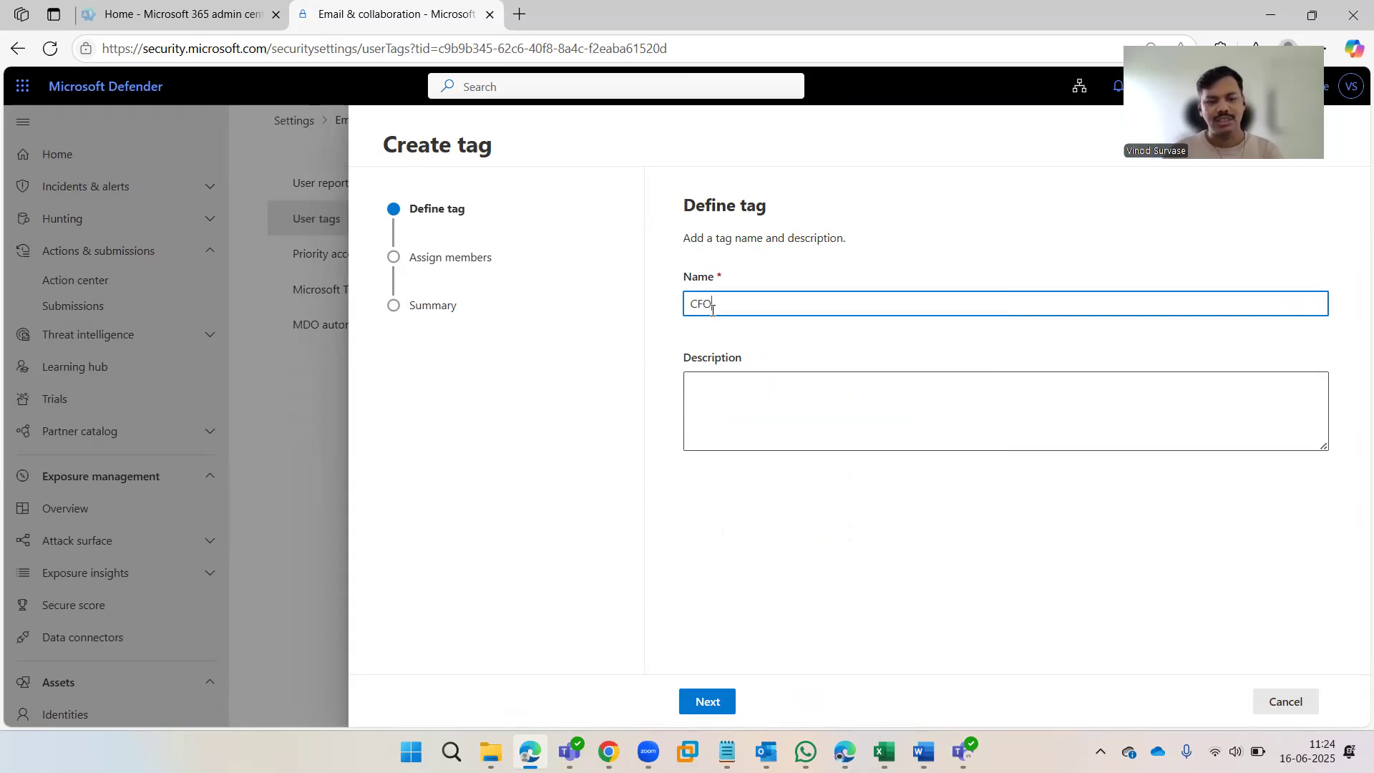
pyautogui.hotkey('ctrl', 'a')
pyautogui.hotkey('ctrl', 'c')
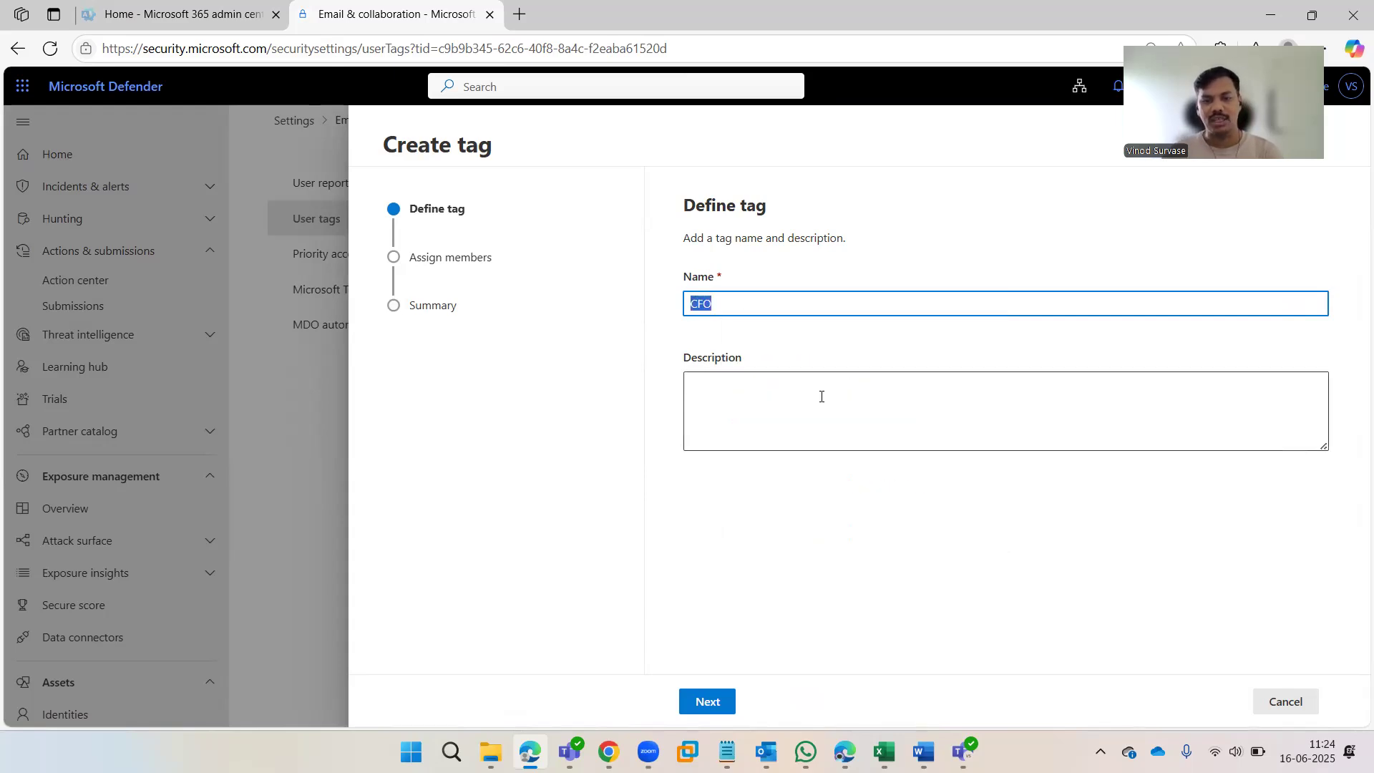
pyautogui.click(822, 396)
pyautogui.hotkey('ctrl', 'v')
pyautogui.click(783, 481)
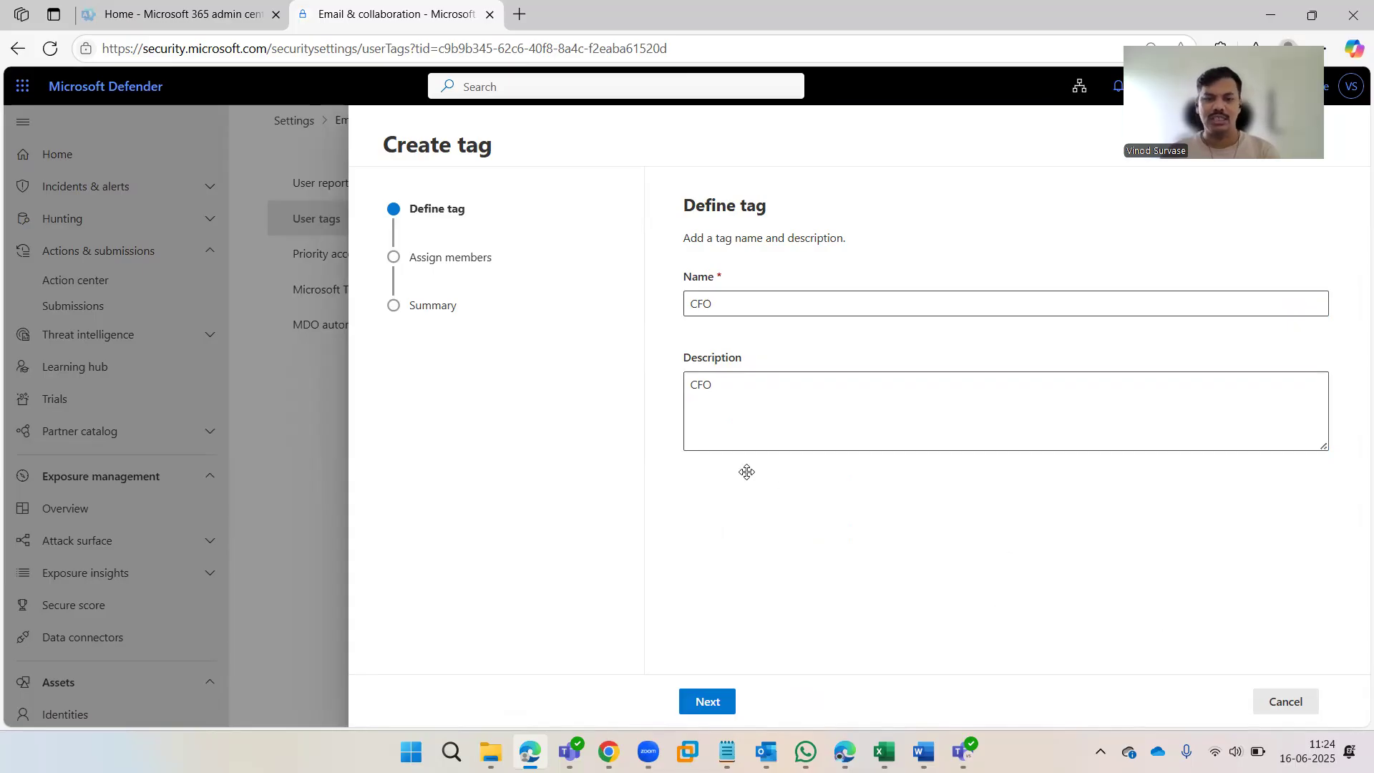
pyautogui.click(809, 627)
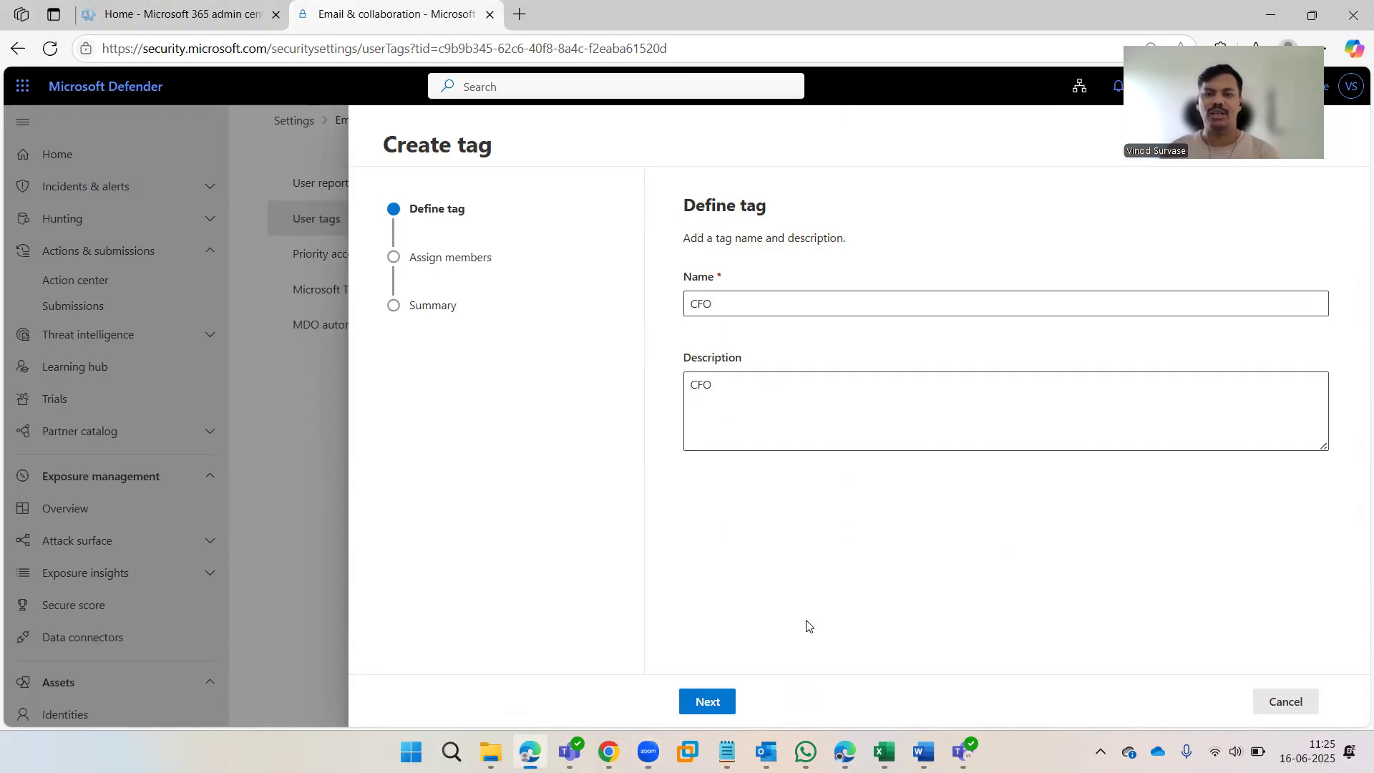
pyautogui.click(712, 703)
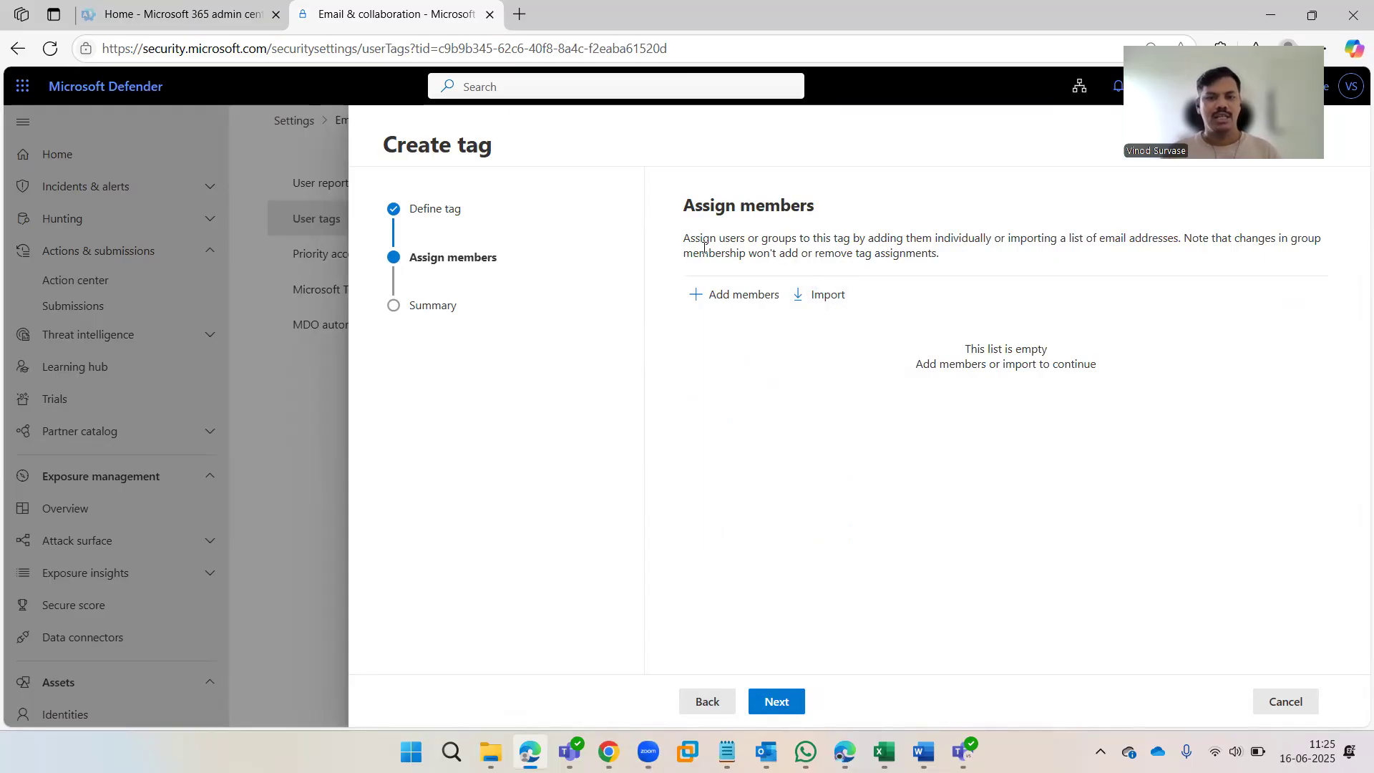
# - Search the users for "ar" and add the second suggested user as a member of the new CFO tag
pyautogui.click(728, 294)
pyautogui.click(925, 214)
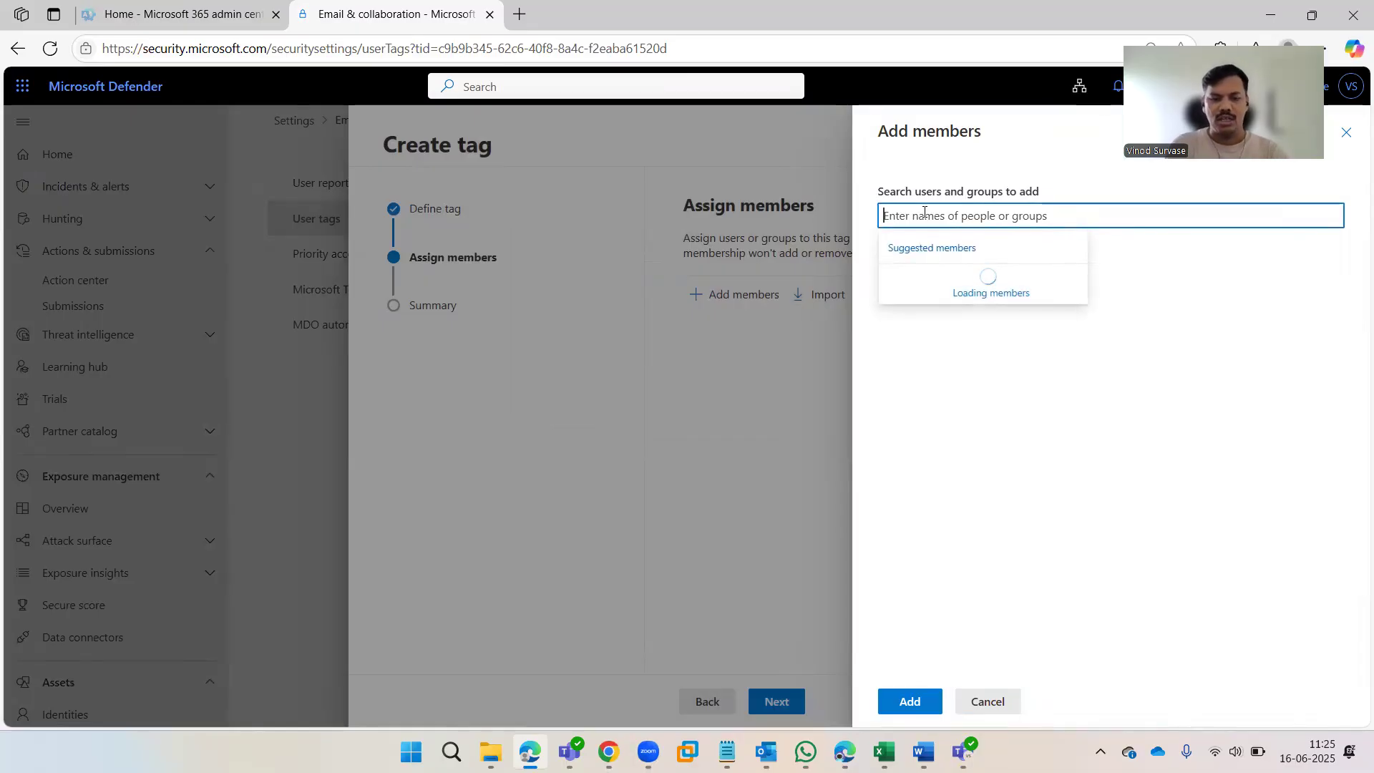
pyautogui.write('ar')
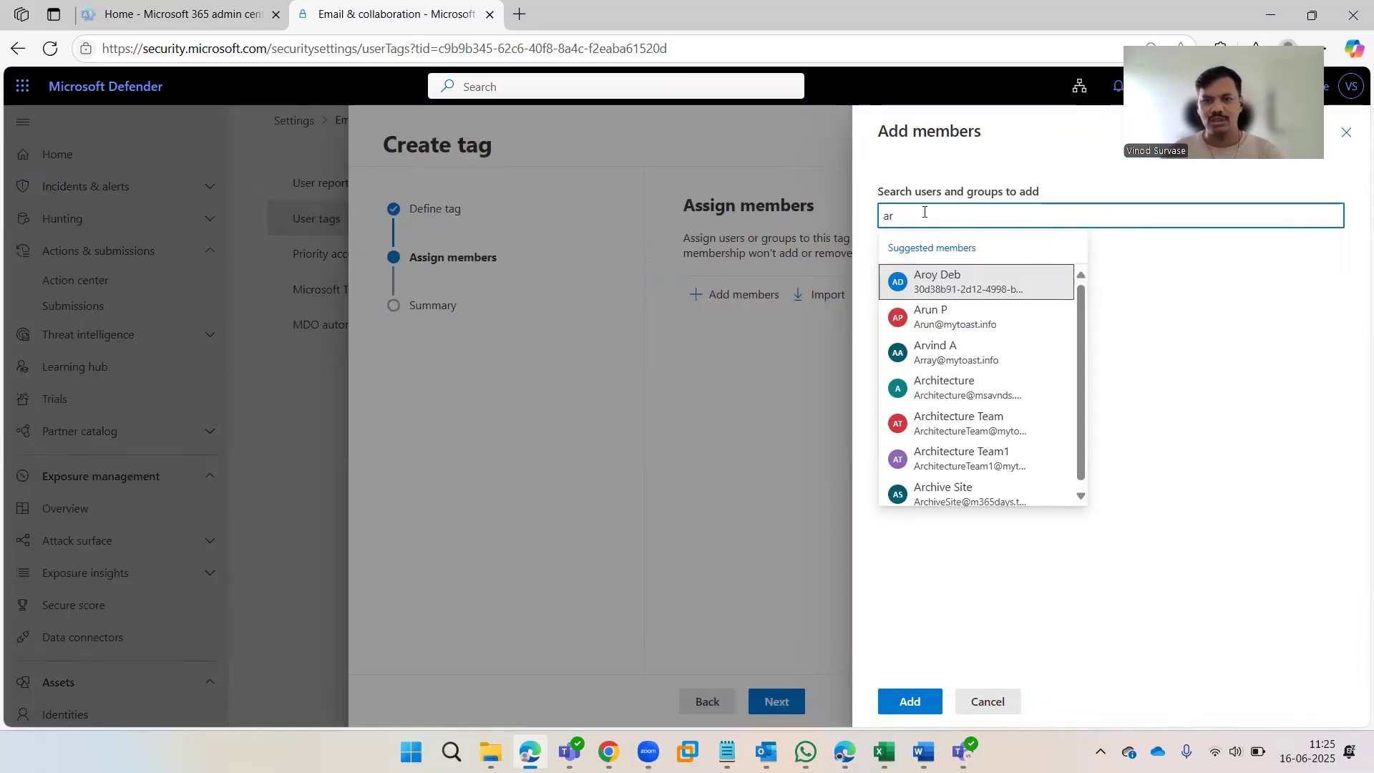
pyautogui.click(986, 319)
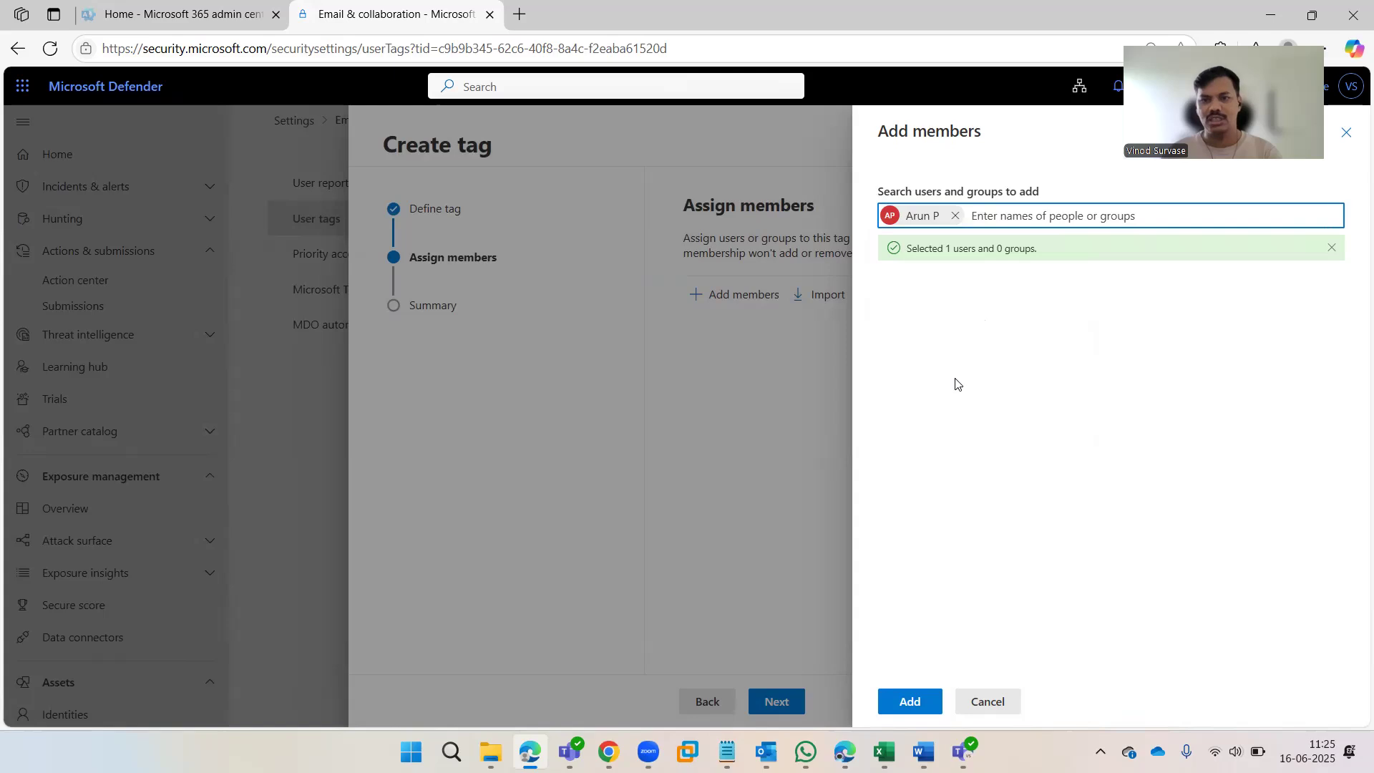
pyautogui.click(909, 702)
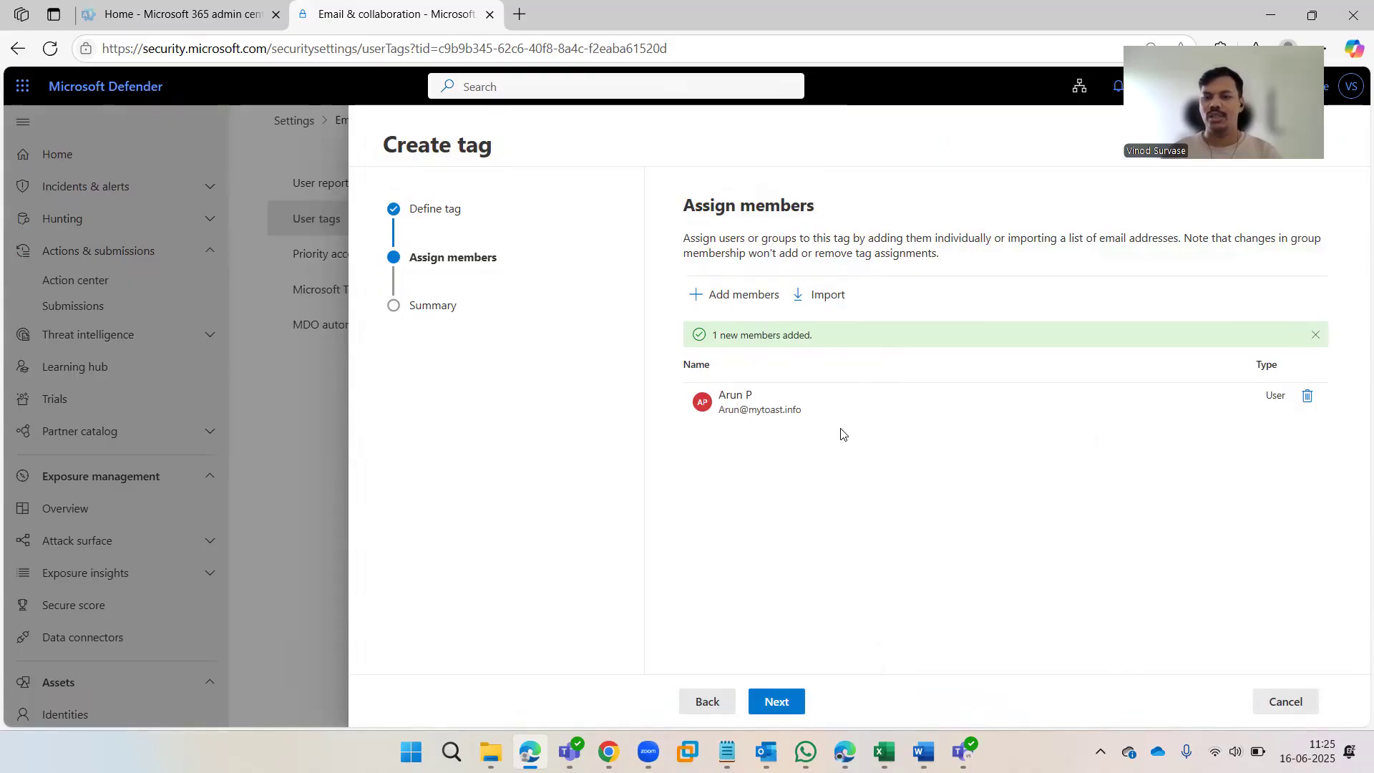
# - Proceed to the CFO tag's summary, submit the tag and return to the User tags list
pyautogui.click(787, 702)
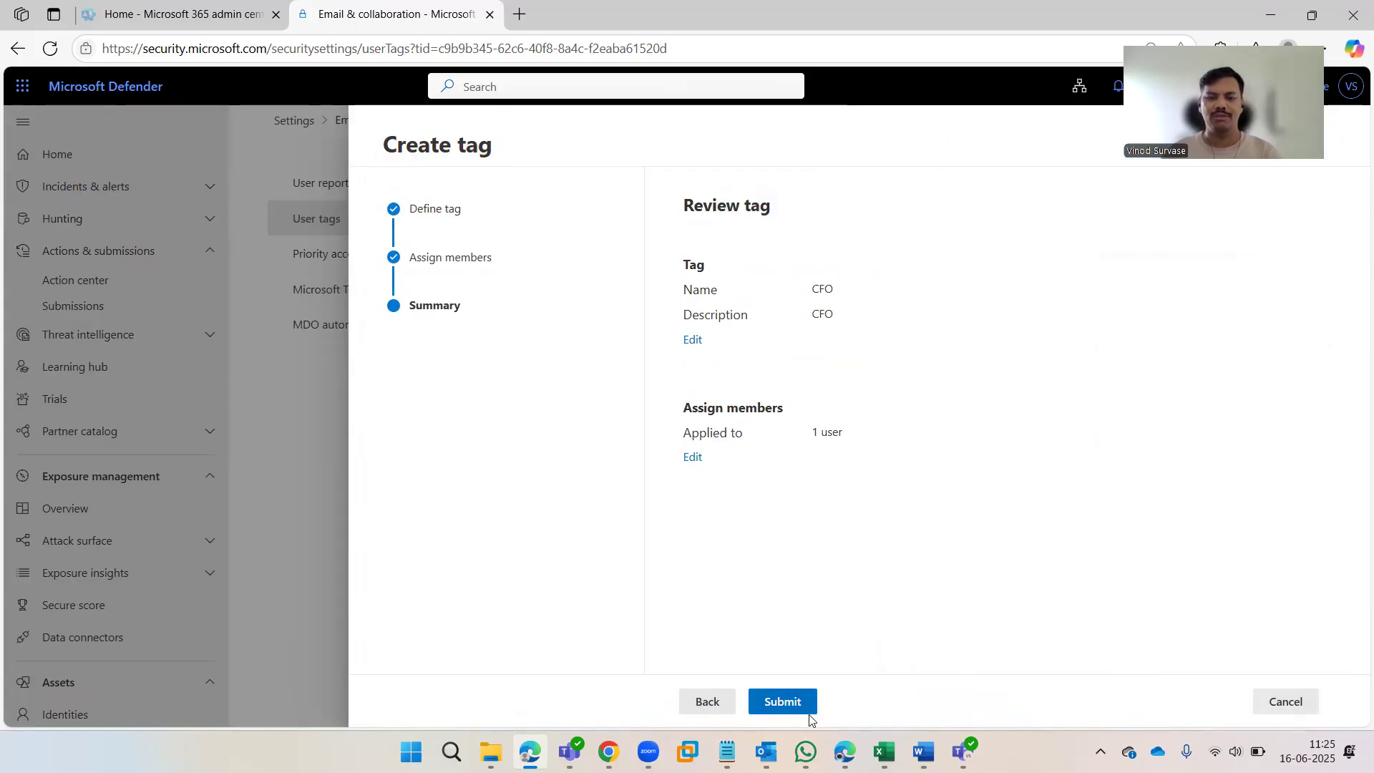
pyautogui.click(772, 708)
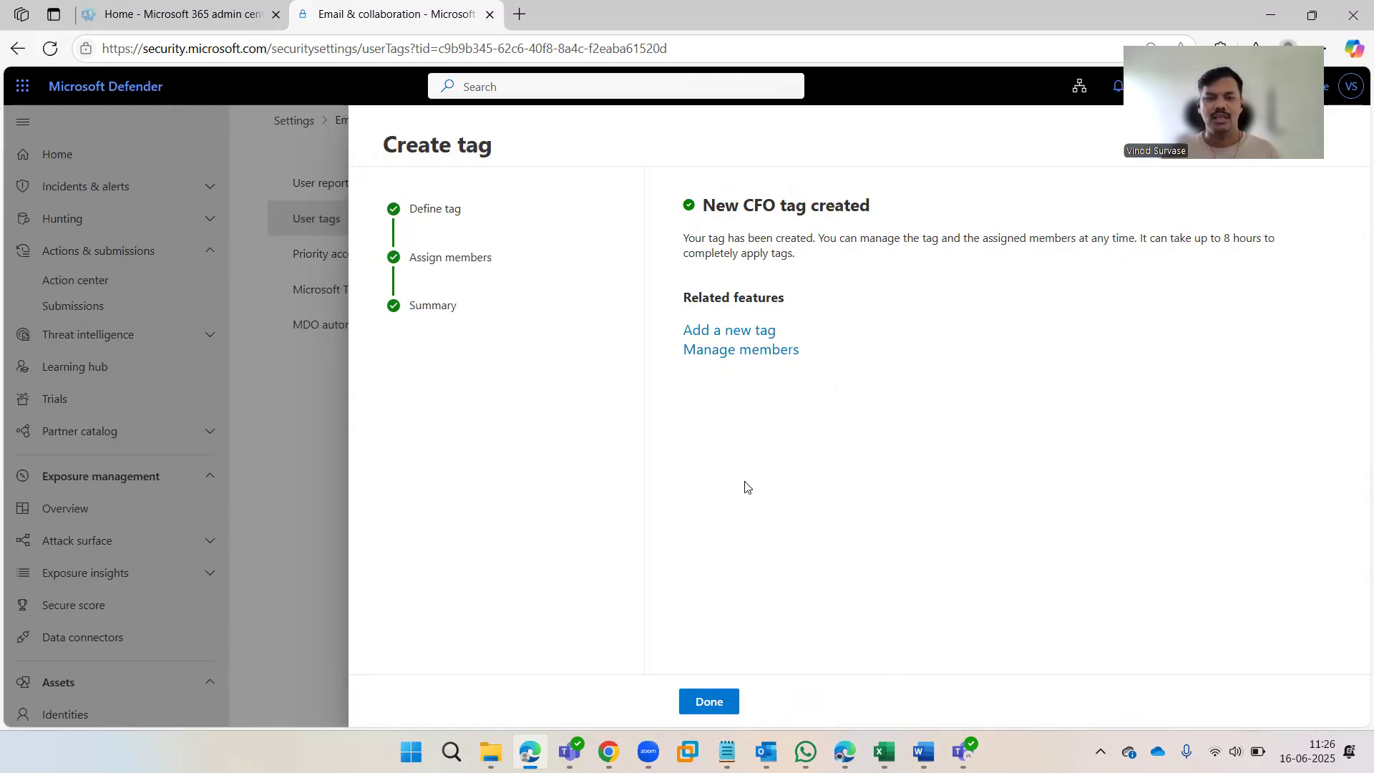
pyautogui.click(707, 701)
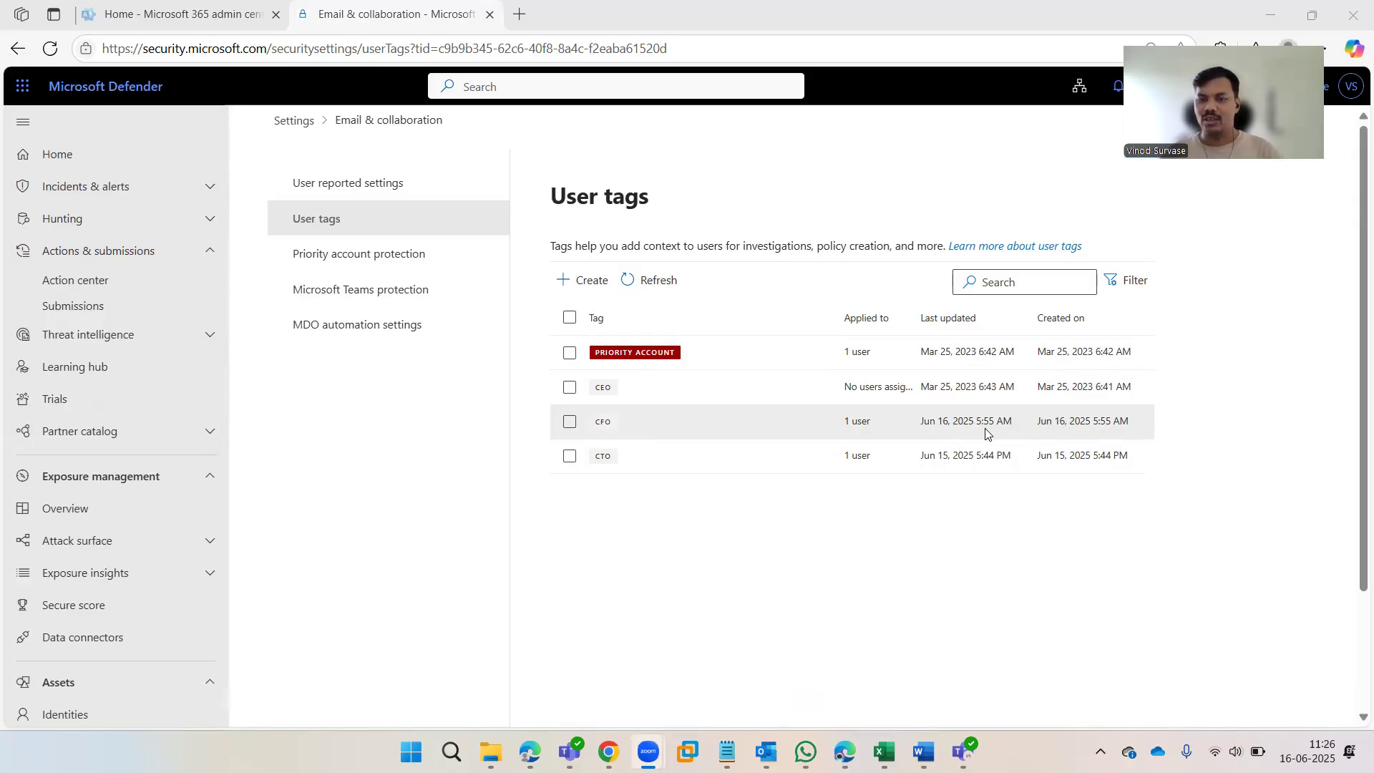
pyautogui.click(840, 526)
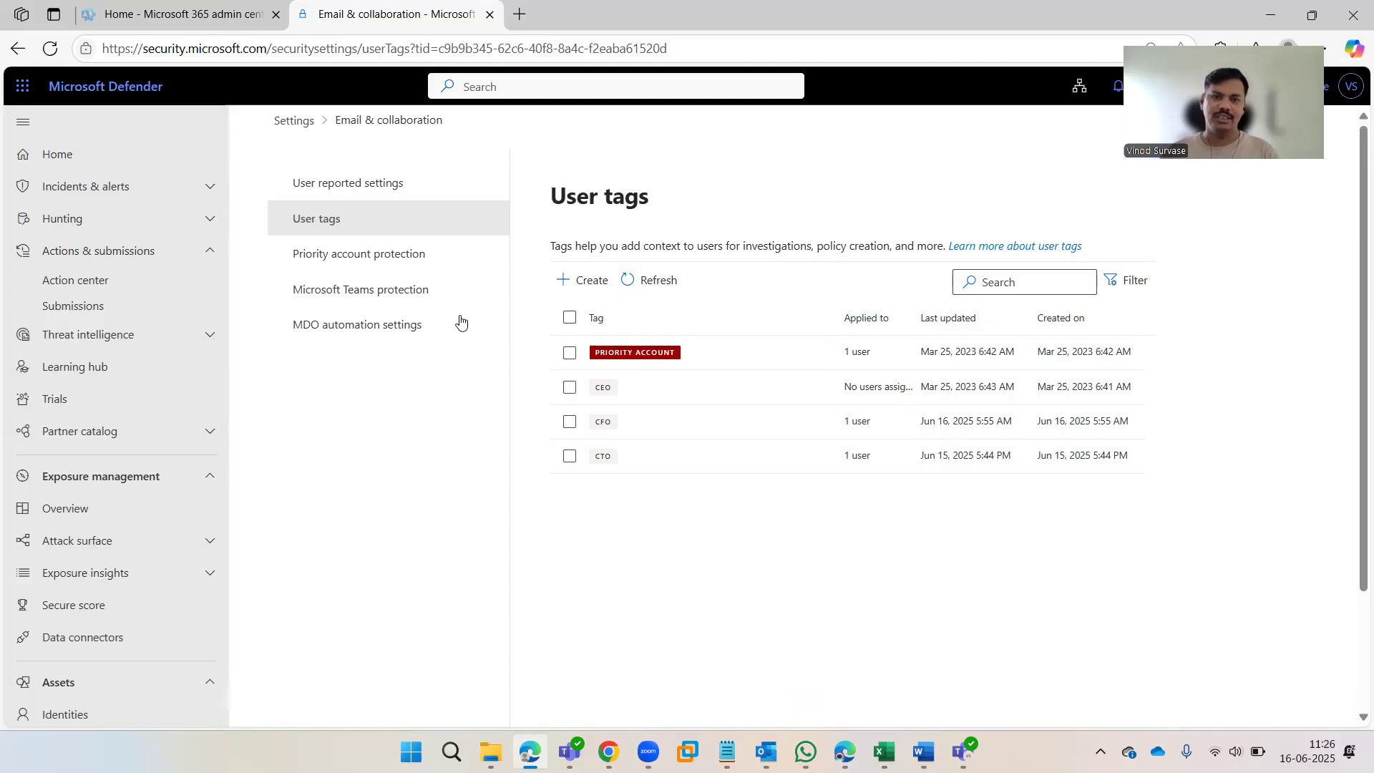
# - Open the Priority account protection settings and switch the protection off and back on
pyautogui.click(340, 259)
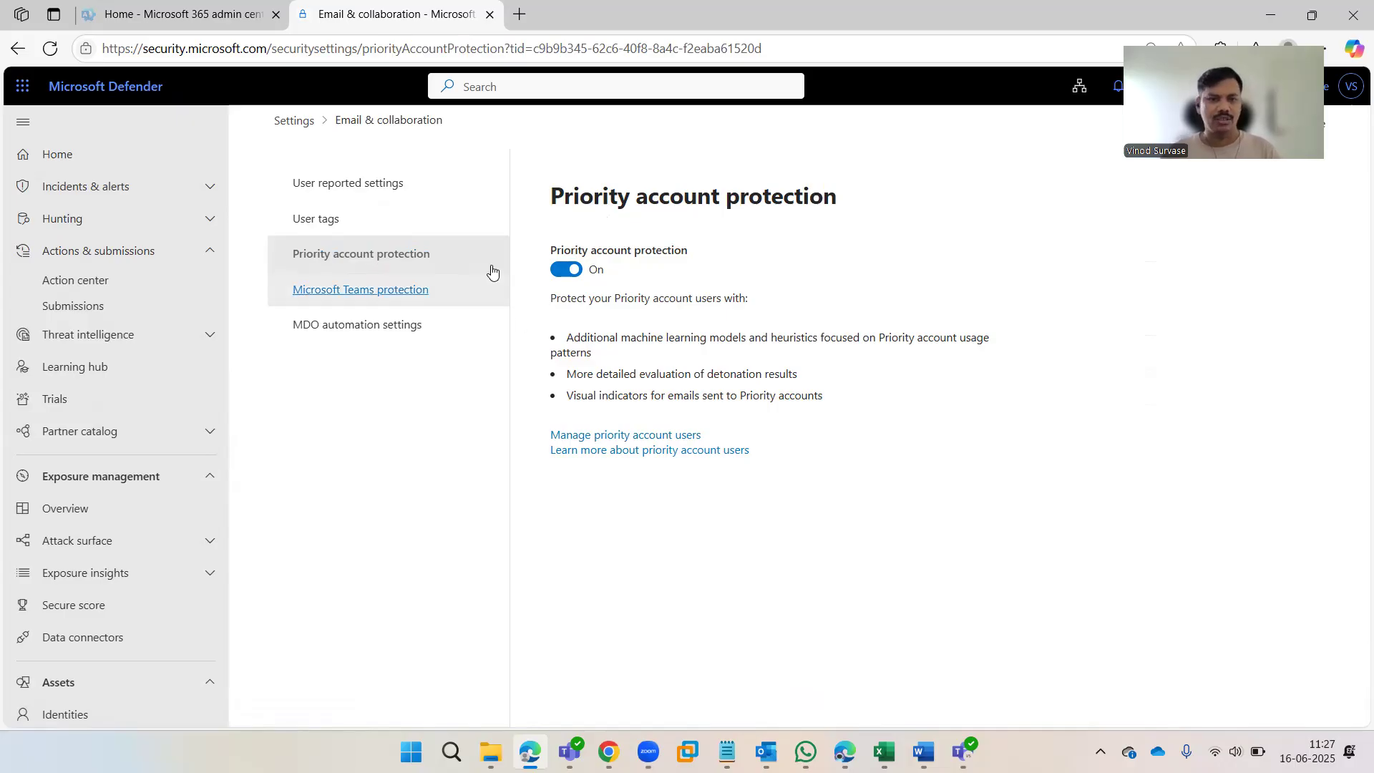
pyautogui.click(571, 278)
pyautogui.click(571, 276)
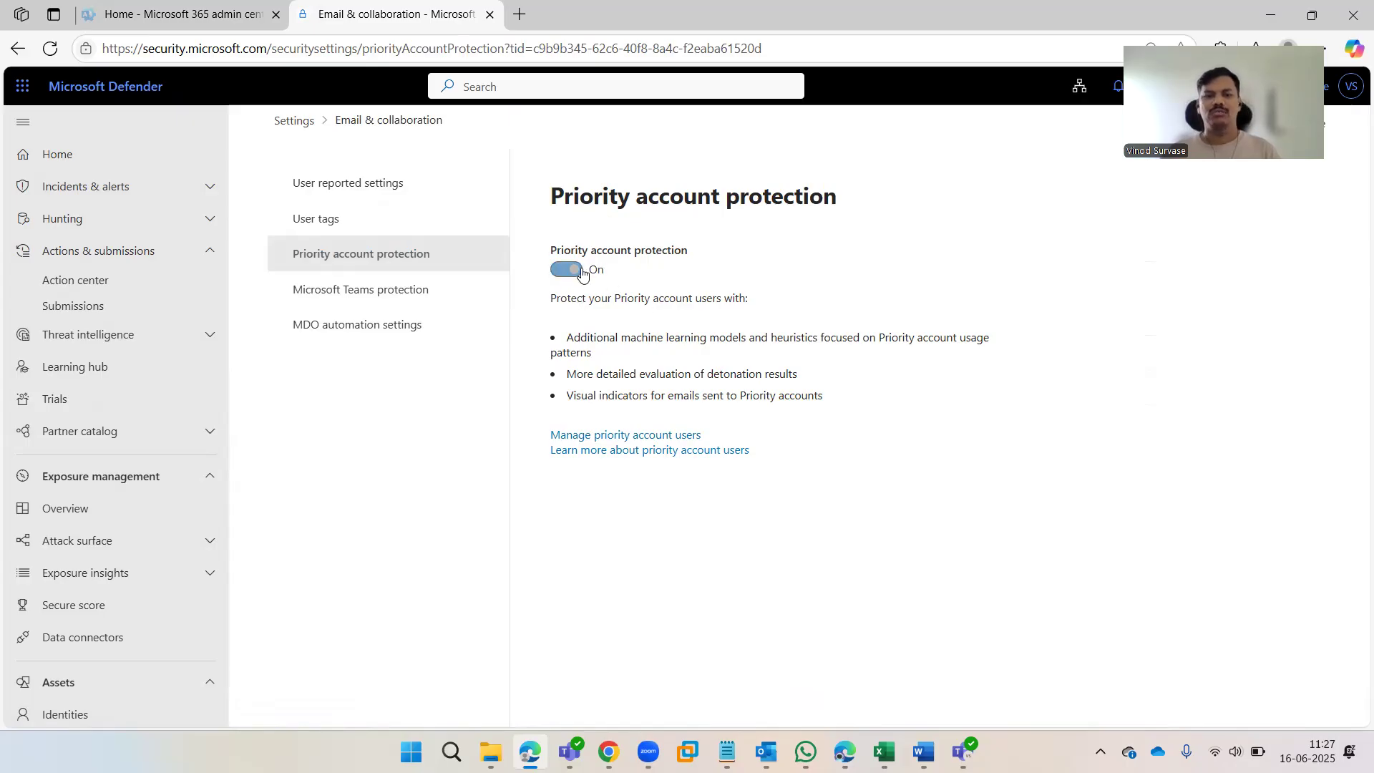
# - Open the Microsoft Teams protection settings and read the zero-hour auto purge (ZAP) description on content scanning and removal
pyautogui.click(361, 290)
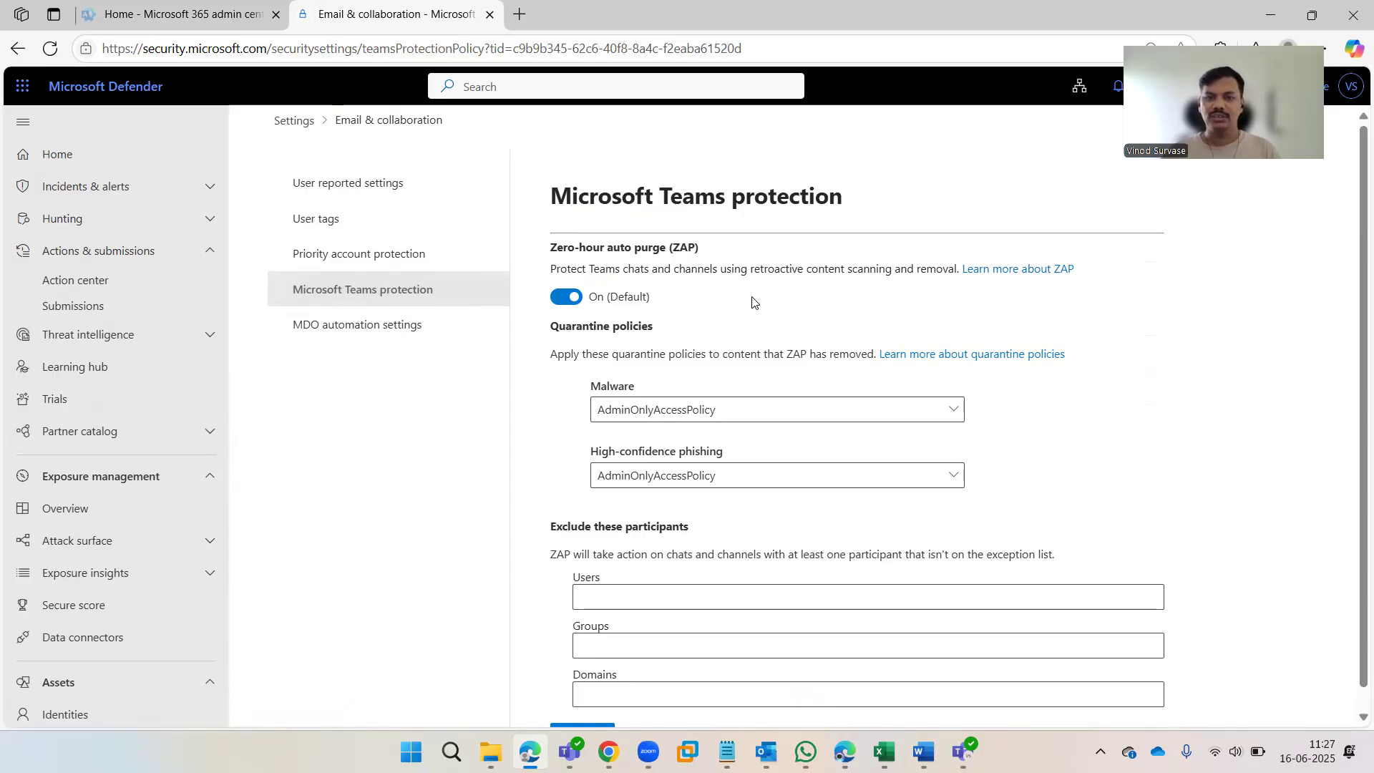
pyautogui.moveTo(586, 247); pyautogui.dragTo(708, 250)
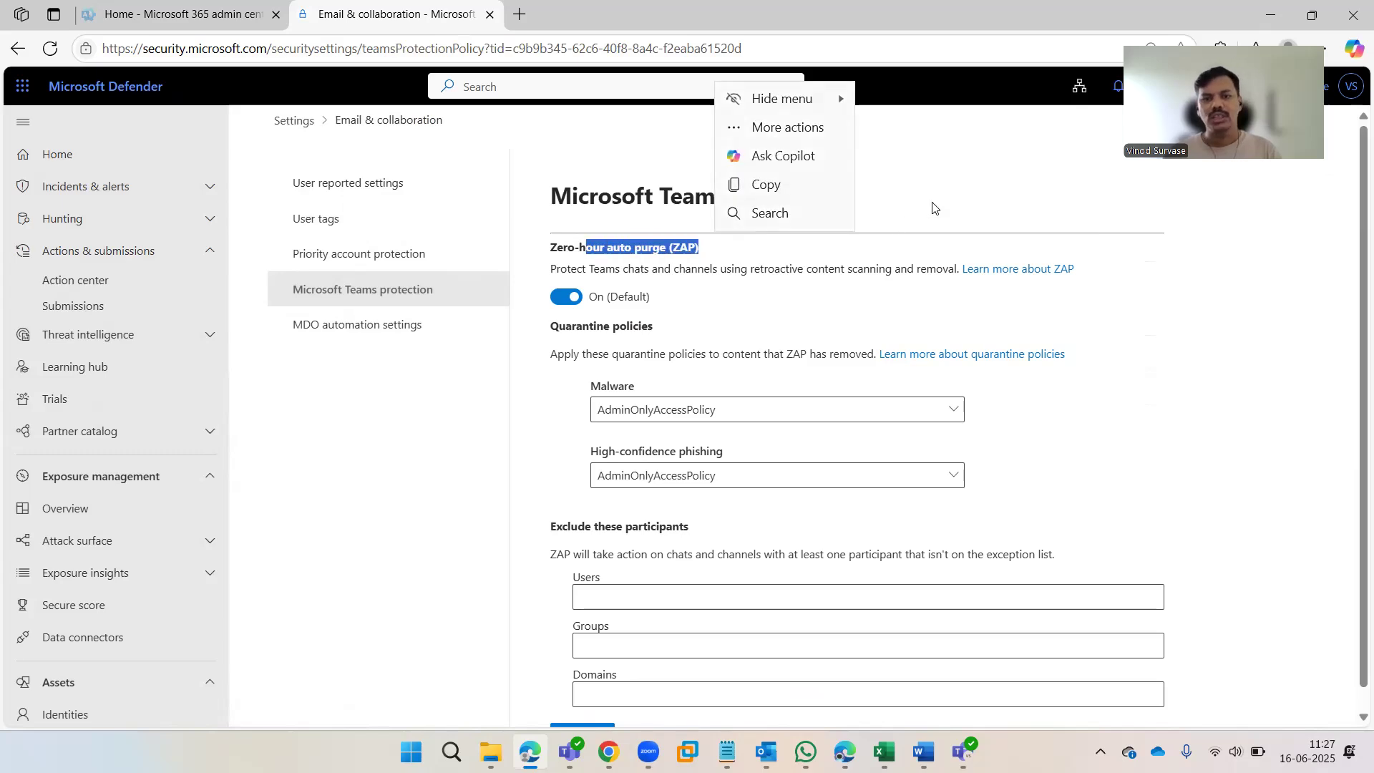
pyautogui.click(932, 208)
pyautogui.scroll(-1, 887, 315)
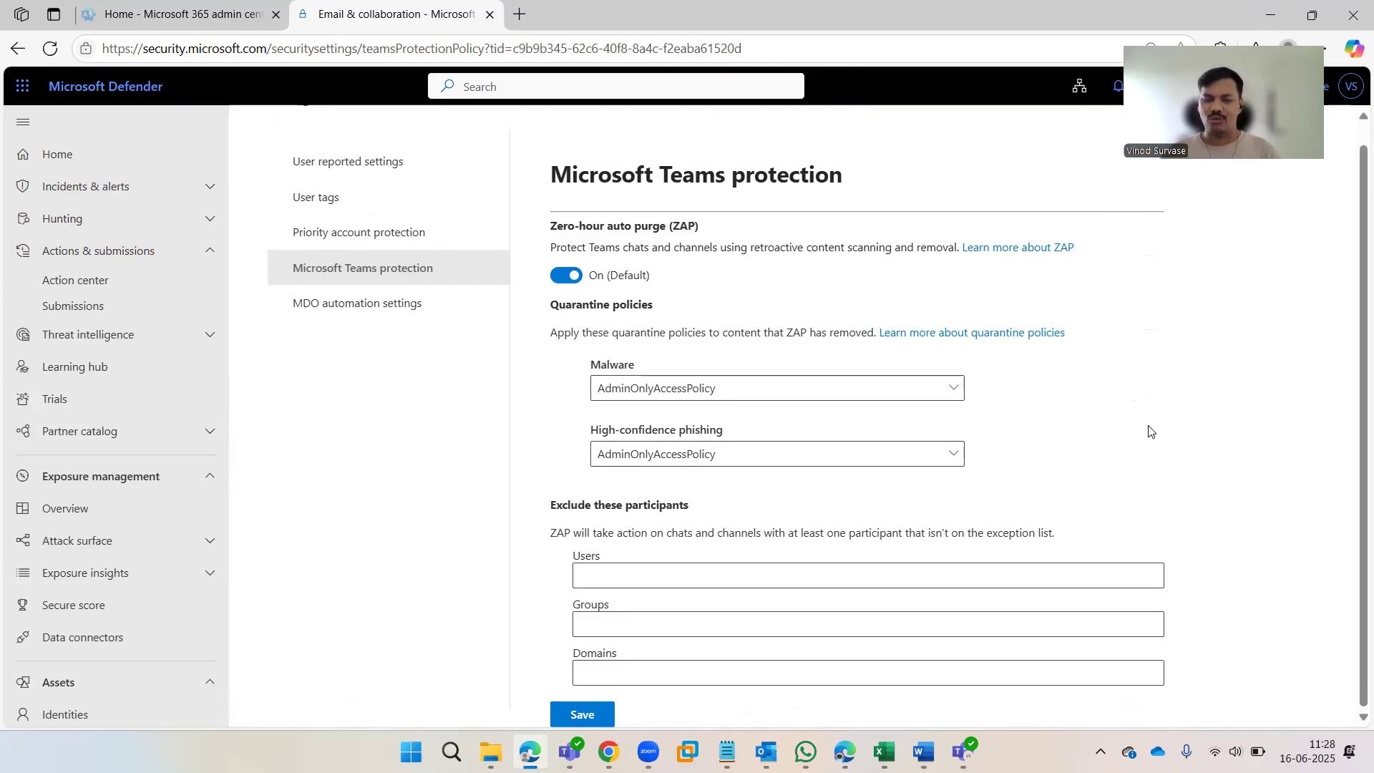
pyautogui.moveTo(551, 247); pyautogui.dragTo(858, 251)
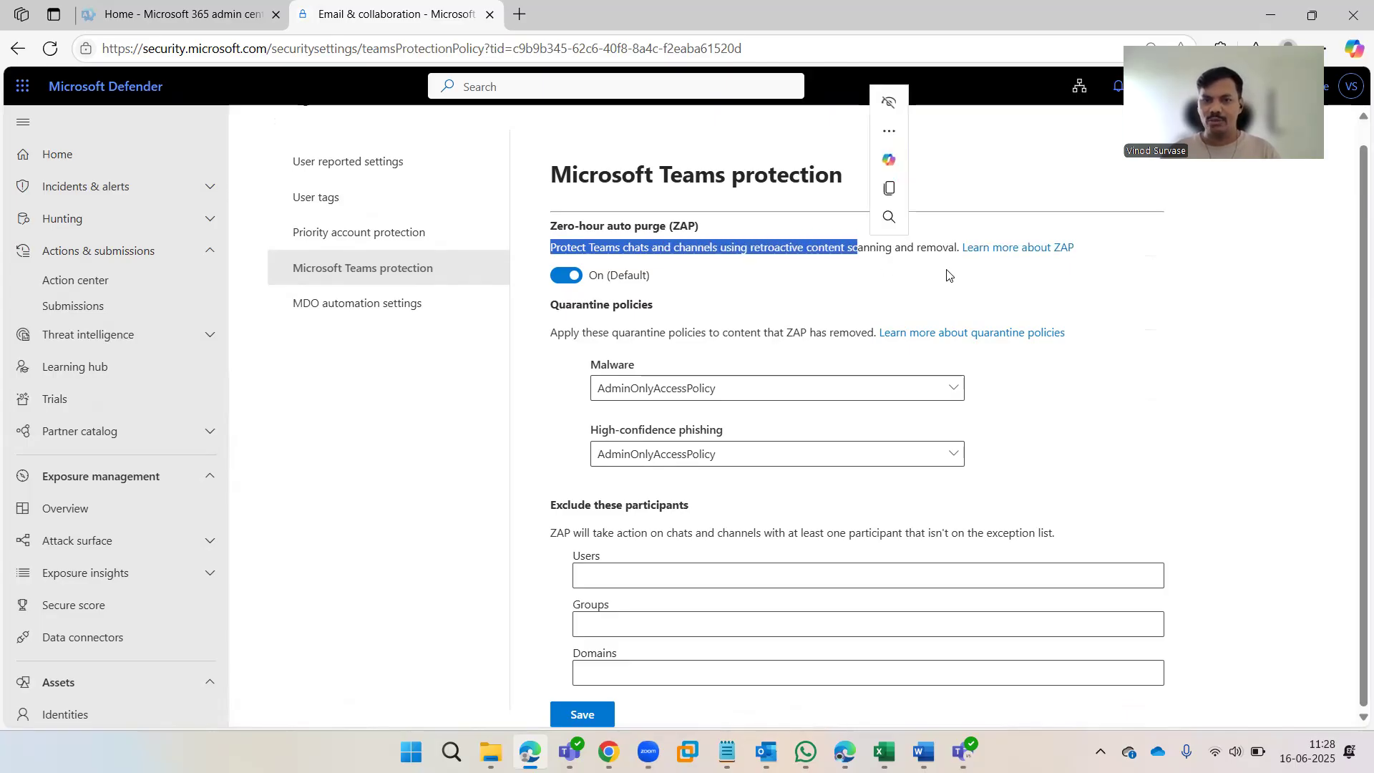
pyautogui.click(1111, 313)
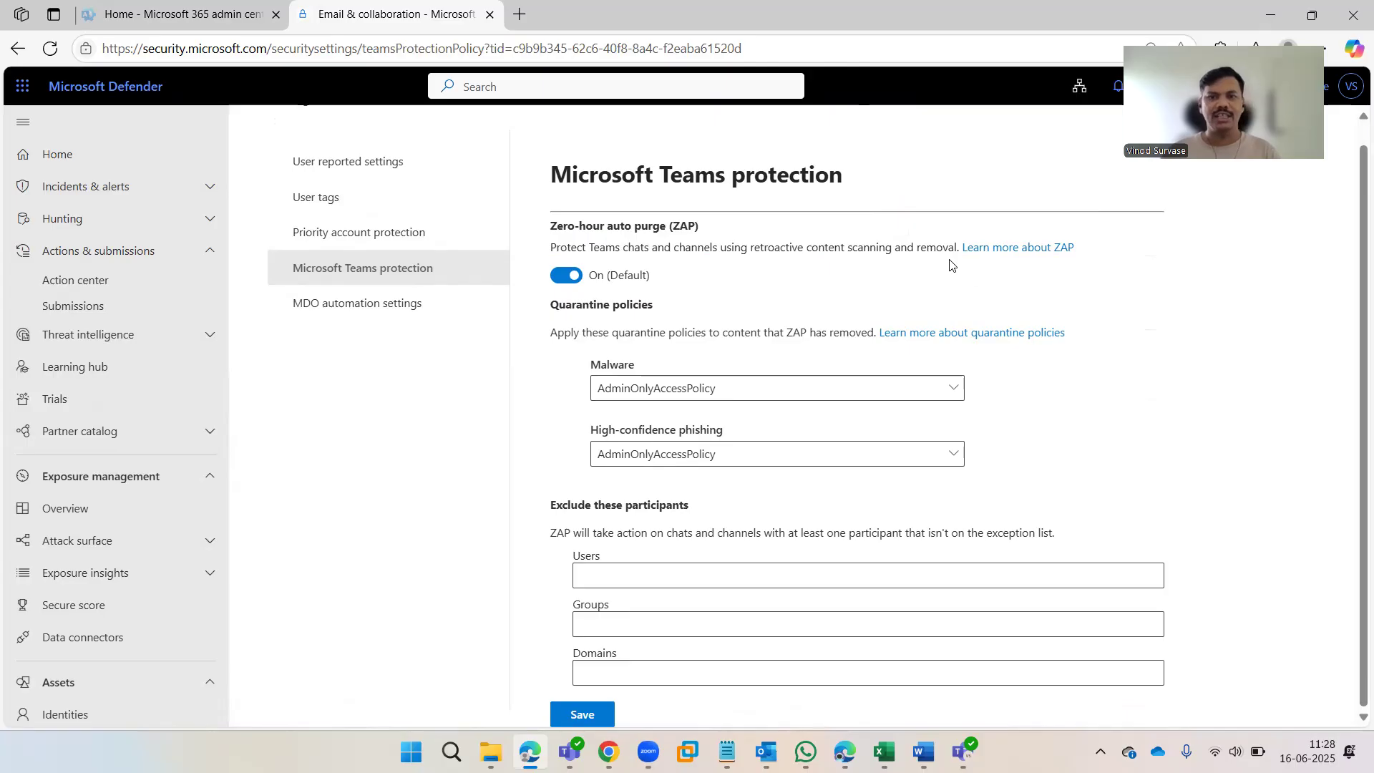
pyautogui.moveTo(956, 247); pyautogui.dragTo(921, 242)
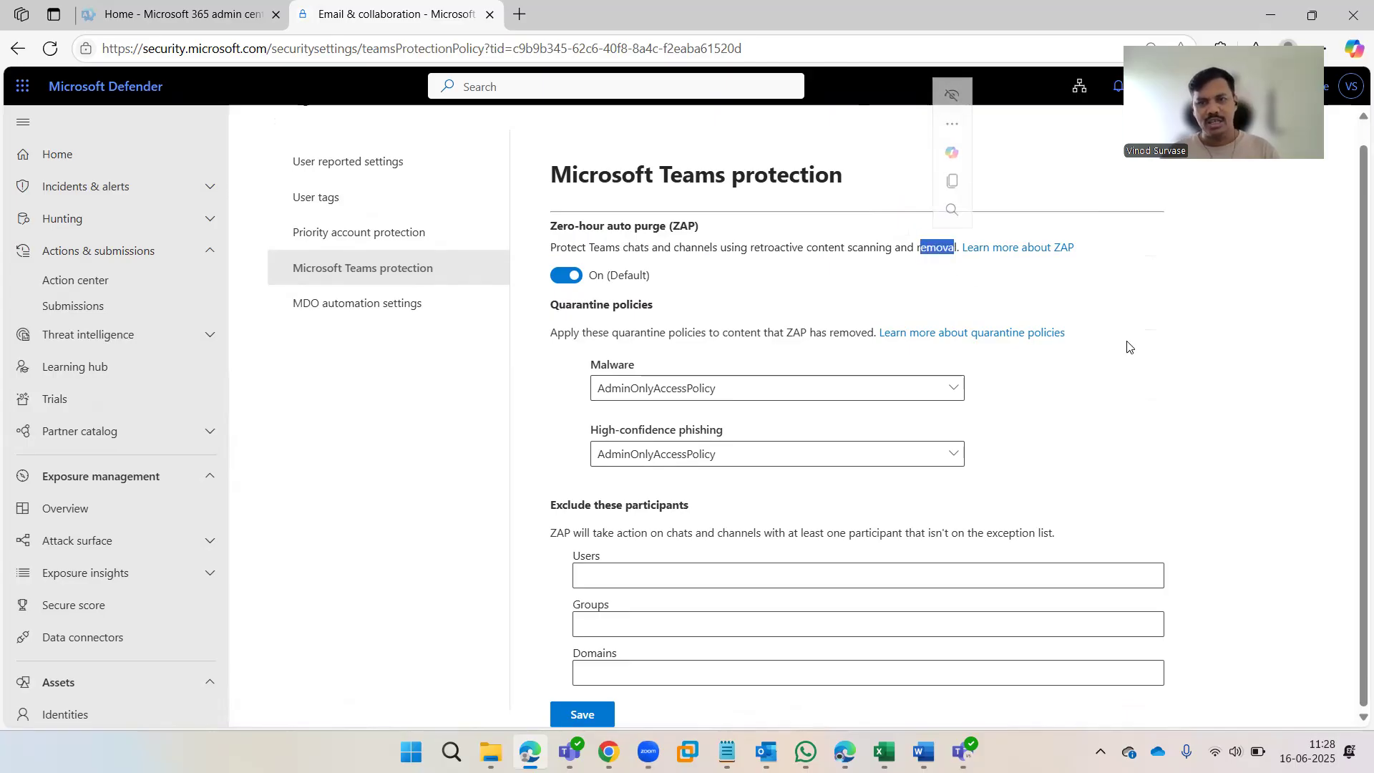
pyautogui.click(1133, 354)
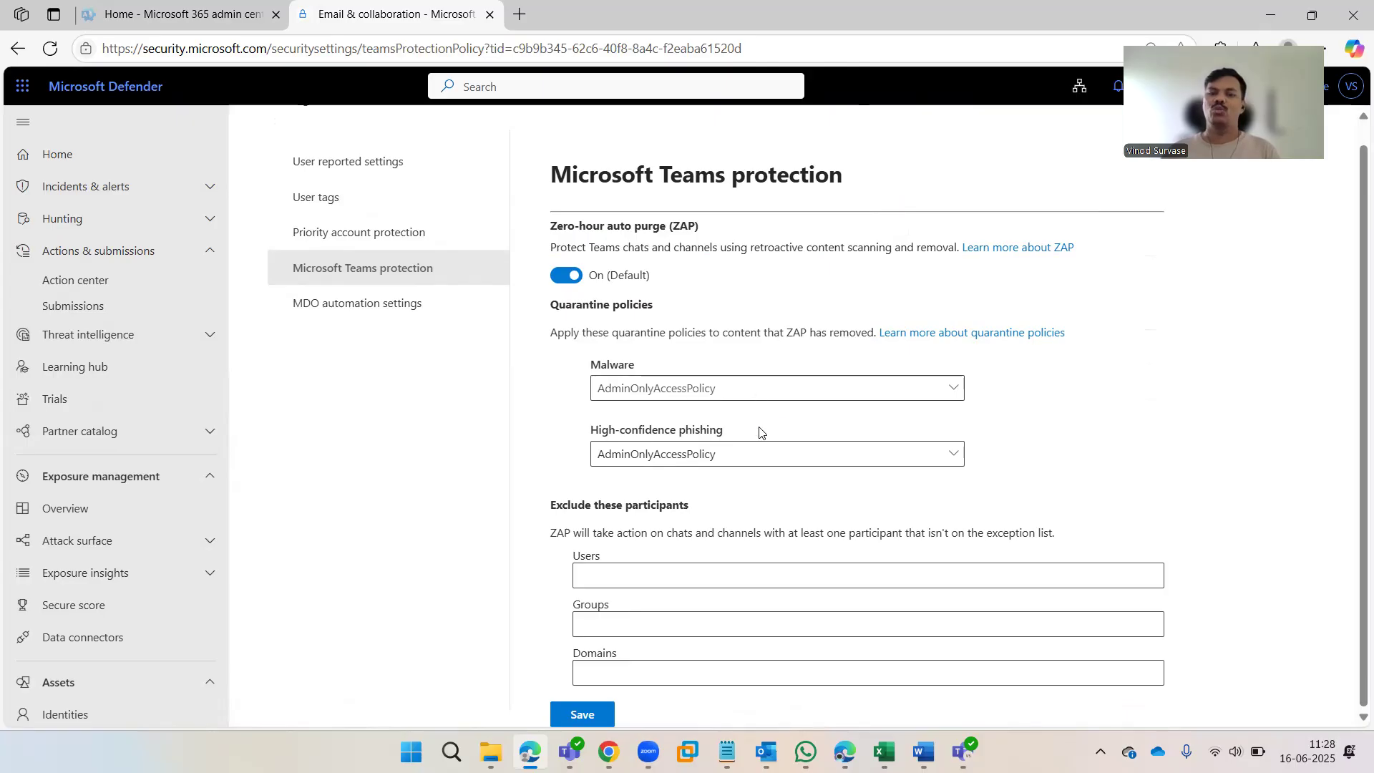
# - Review the quarantine policies available for malware, keeping AdminOnlyAccessPolicy, and look over the participant exclusions
pyautogui.click(770, 394)
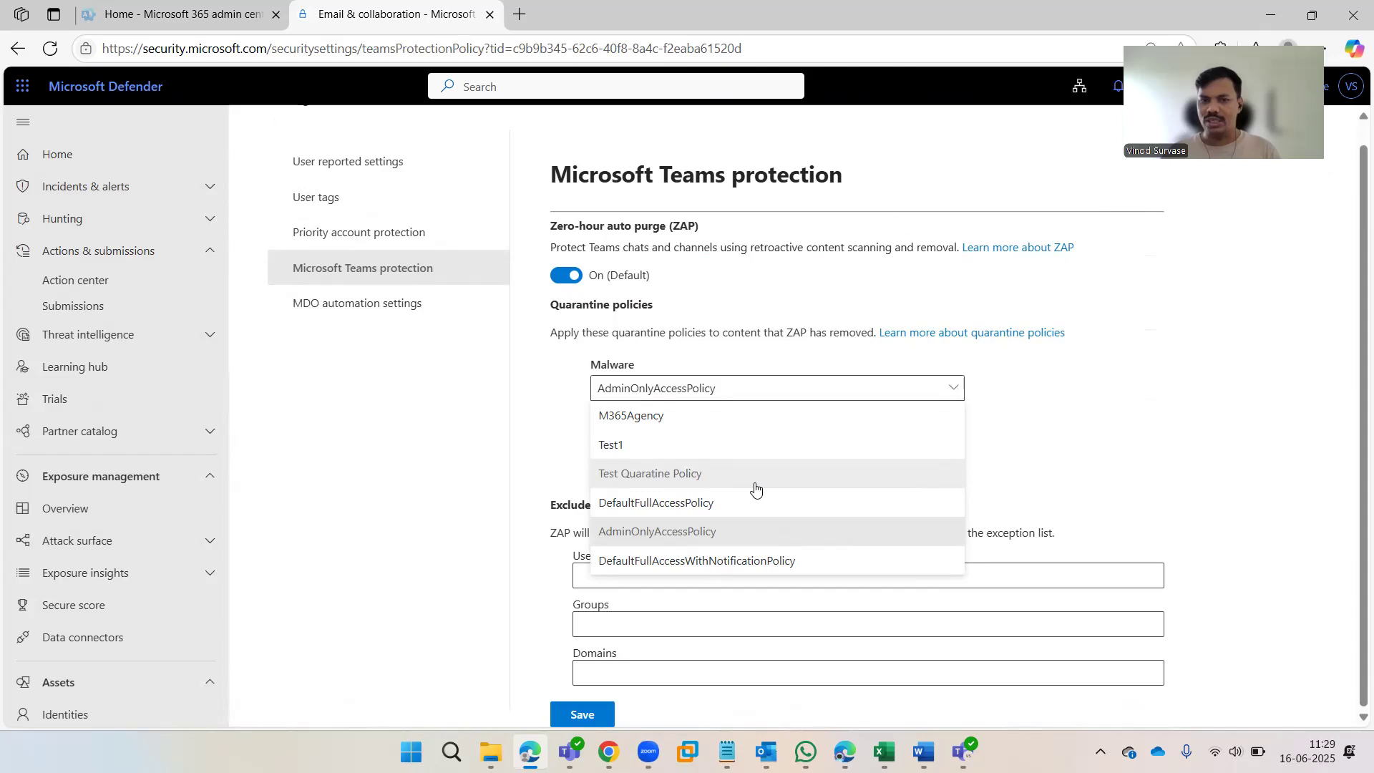
pyautogui.click(992, 432)
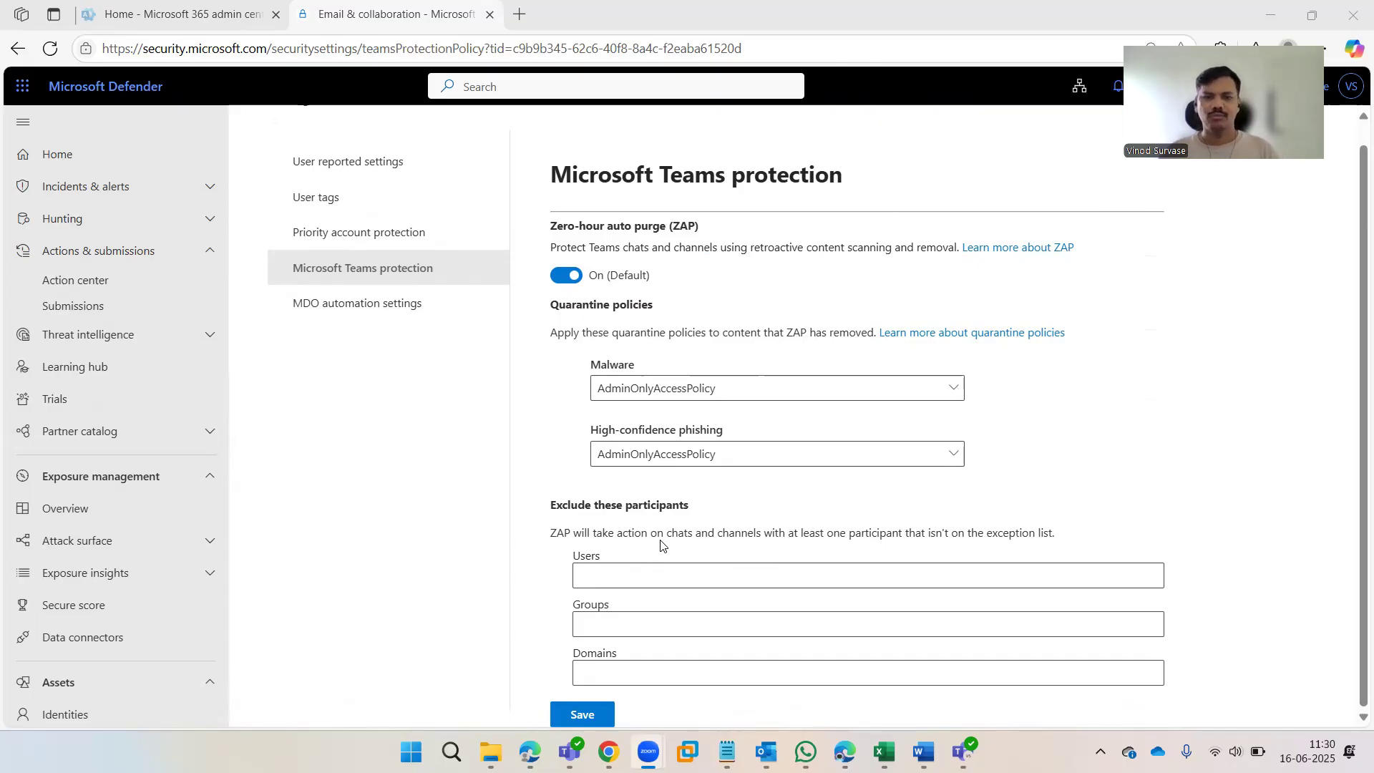
pyautogui.click(682, 531)
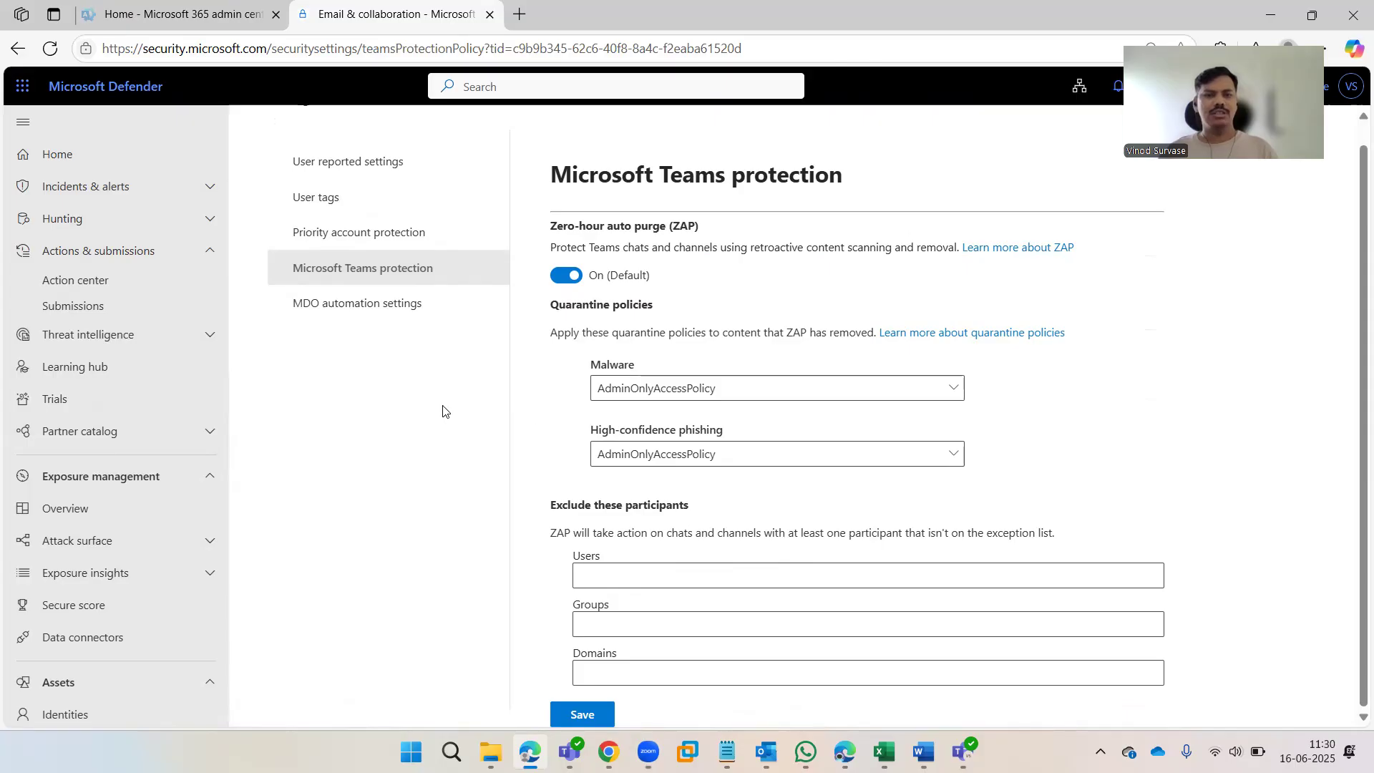
# - Open the MDO automation settings and examine the message cluster description and the remediation action section
pyautogui.click(347, 314)
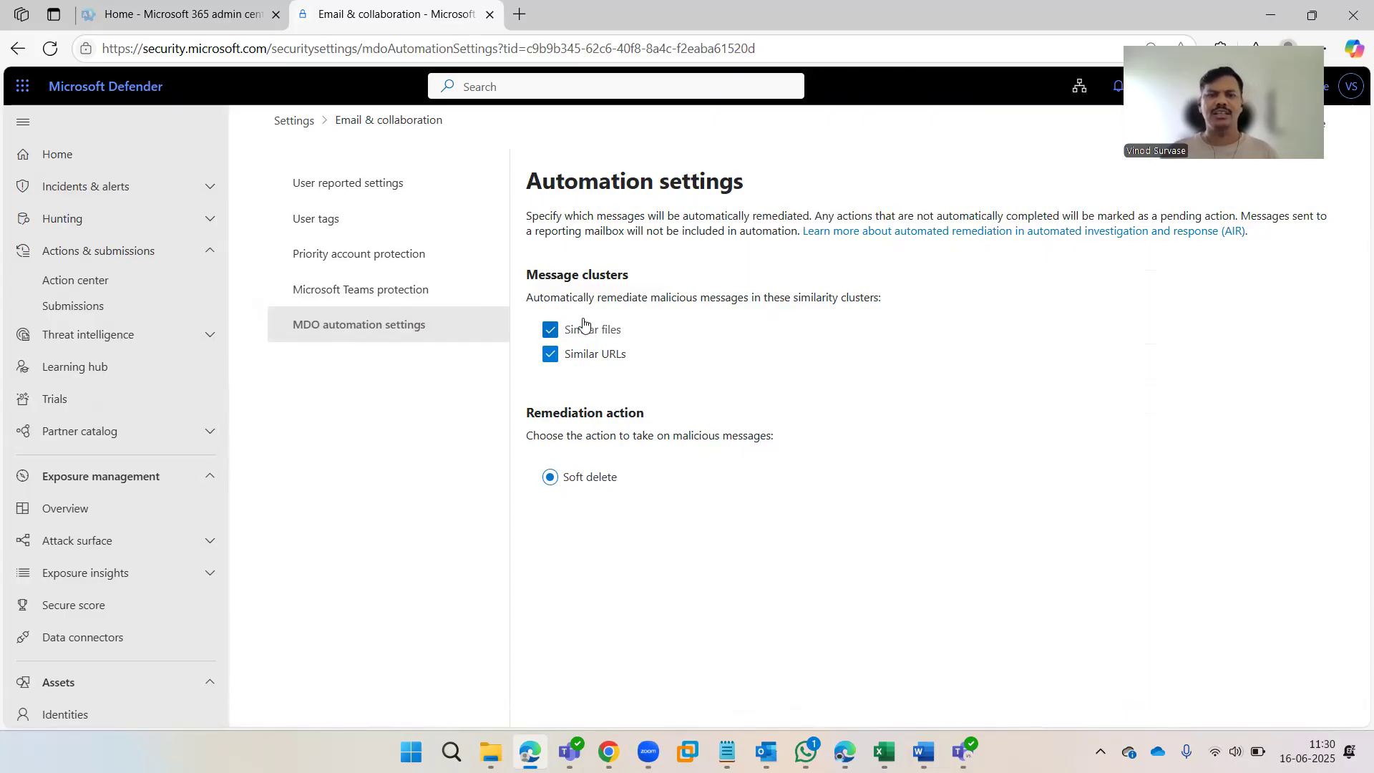
pyautogui.moveTo(543, 297); pyautogui.dragTo(923, 317)
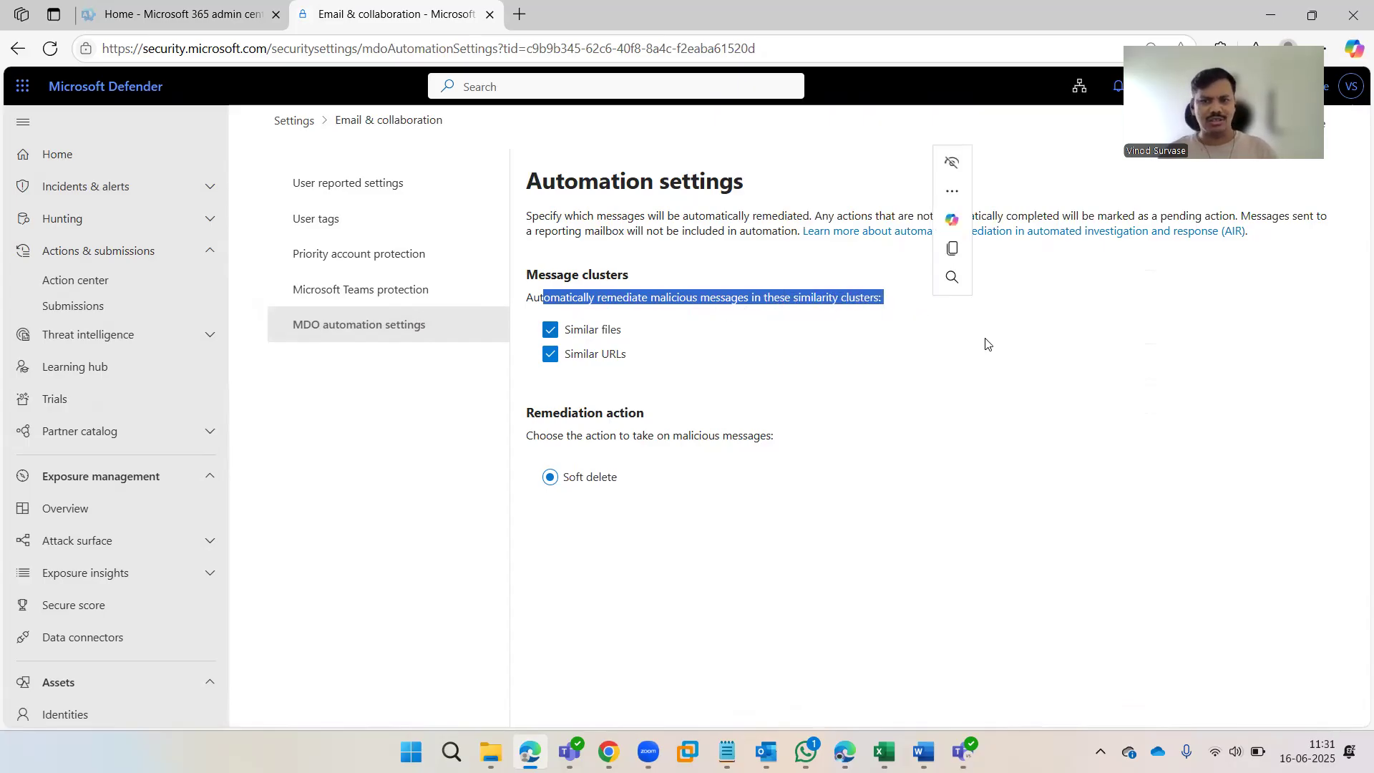
pyautogui.click(868, 531)
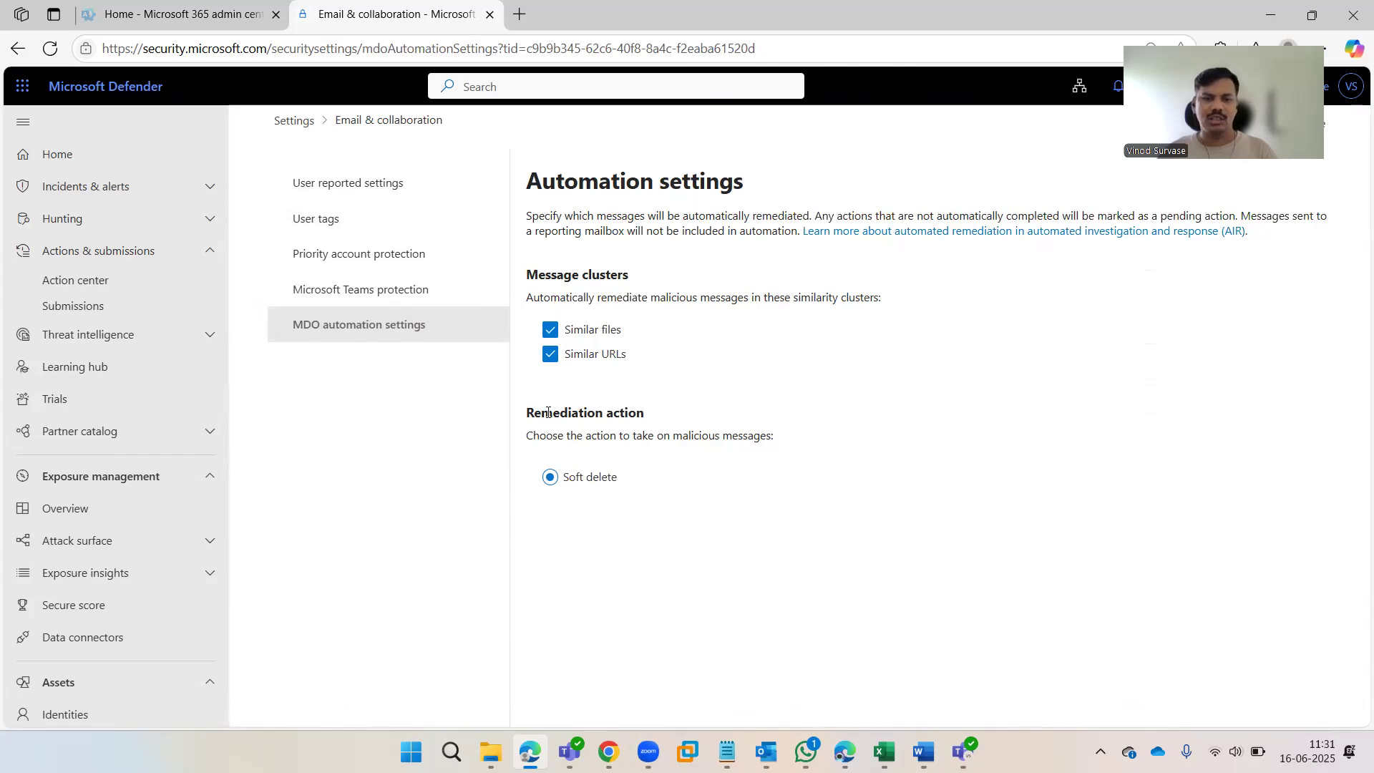
pyautogui.moveTo(550, 413); pyautogui.dragTo(693, 401)
pyautogui.click(678, 531)
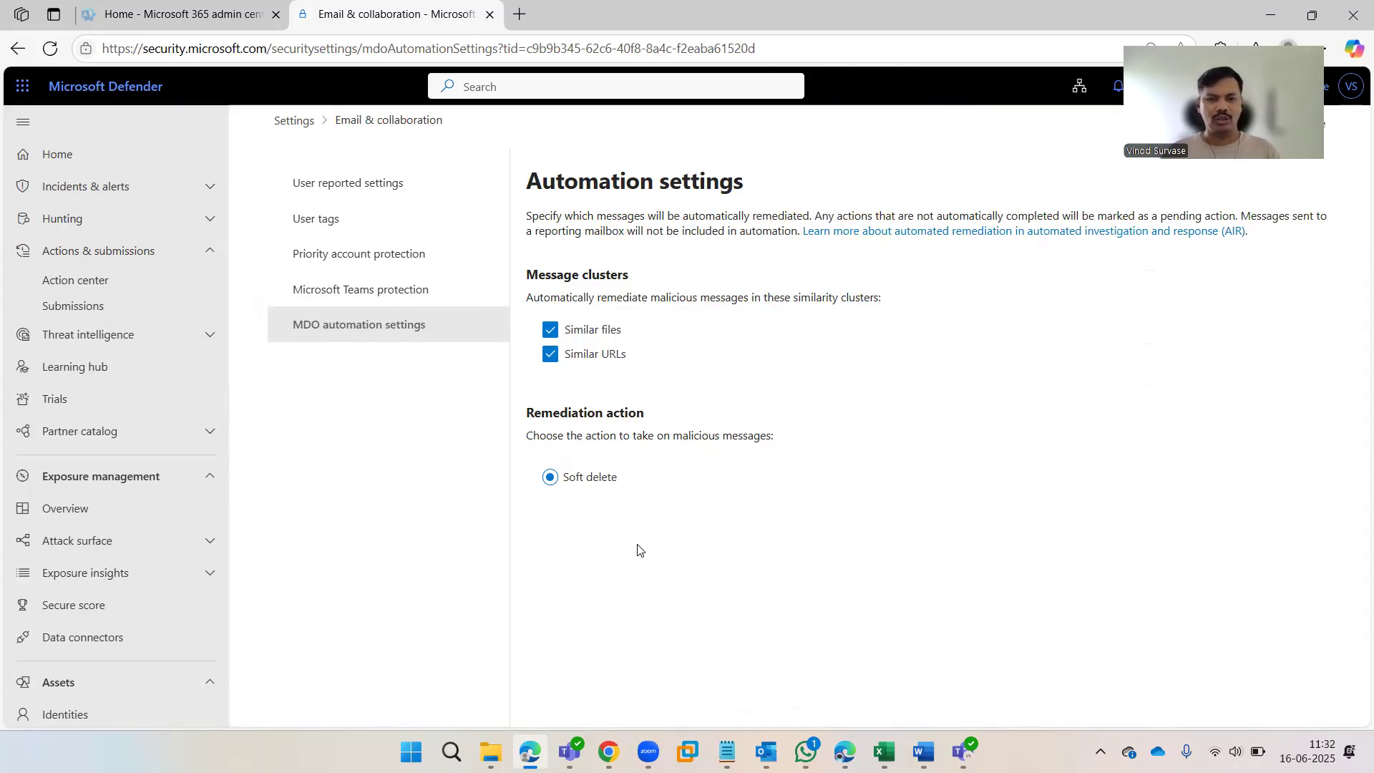
# - Turn off automatic remediation for Similar files and Similar URLs, and save the automation settings
pyautogui.click(569, 335)
pyautogui.click(577, 357)
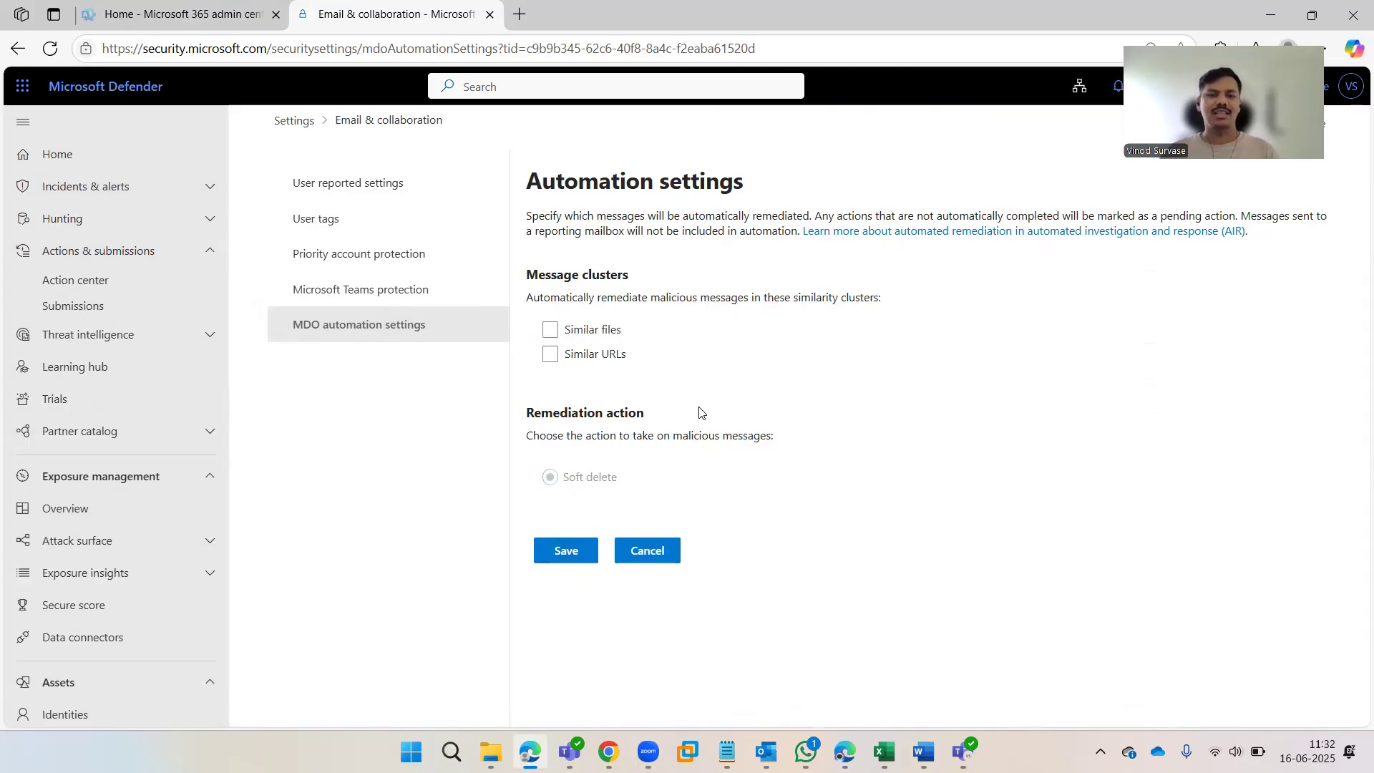
pyautogui.click(589, 545)
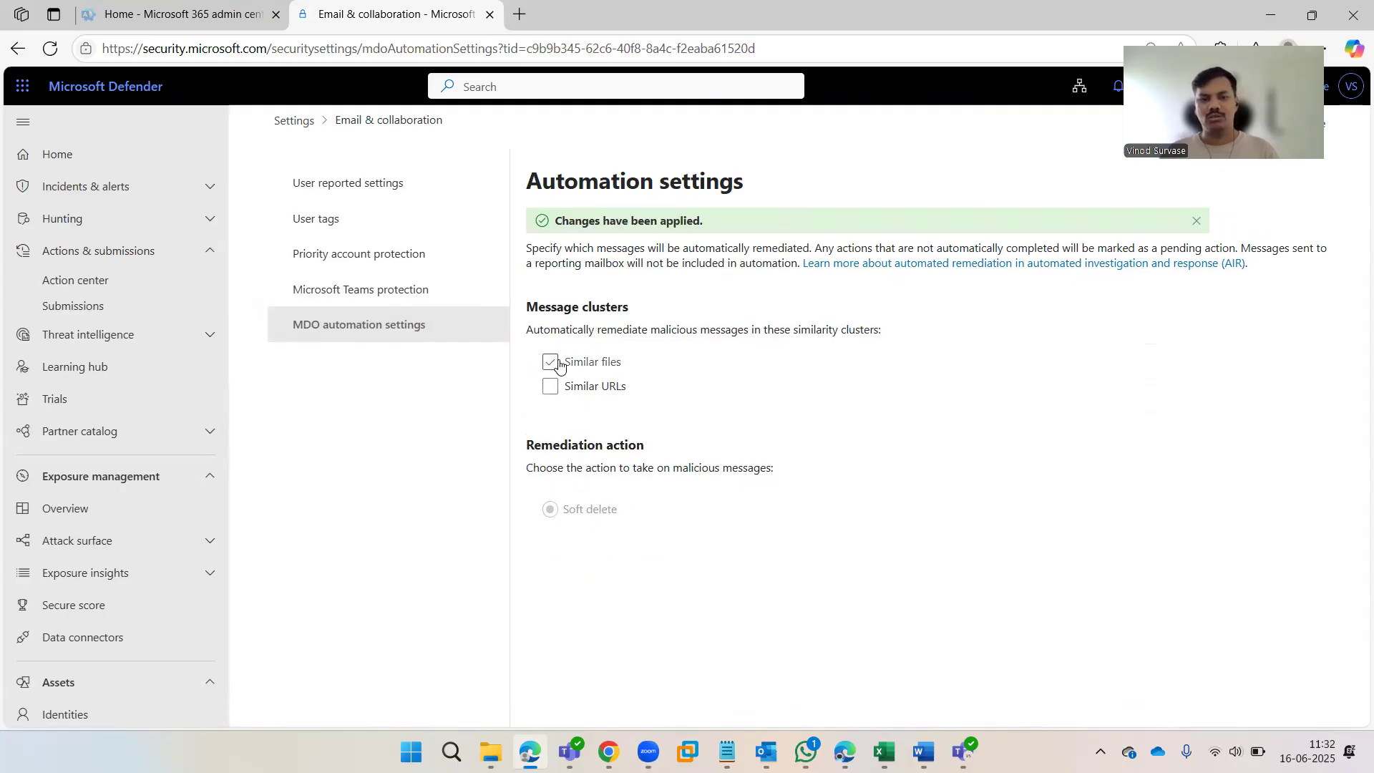
# - Re-enable the Similar files and Similar URLs message clusters and review the remediation action heading
pyautogui.click(550, 330)
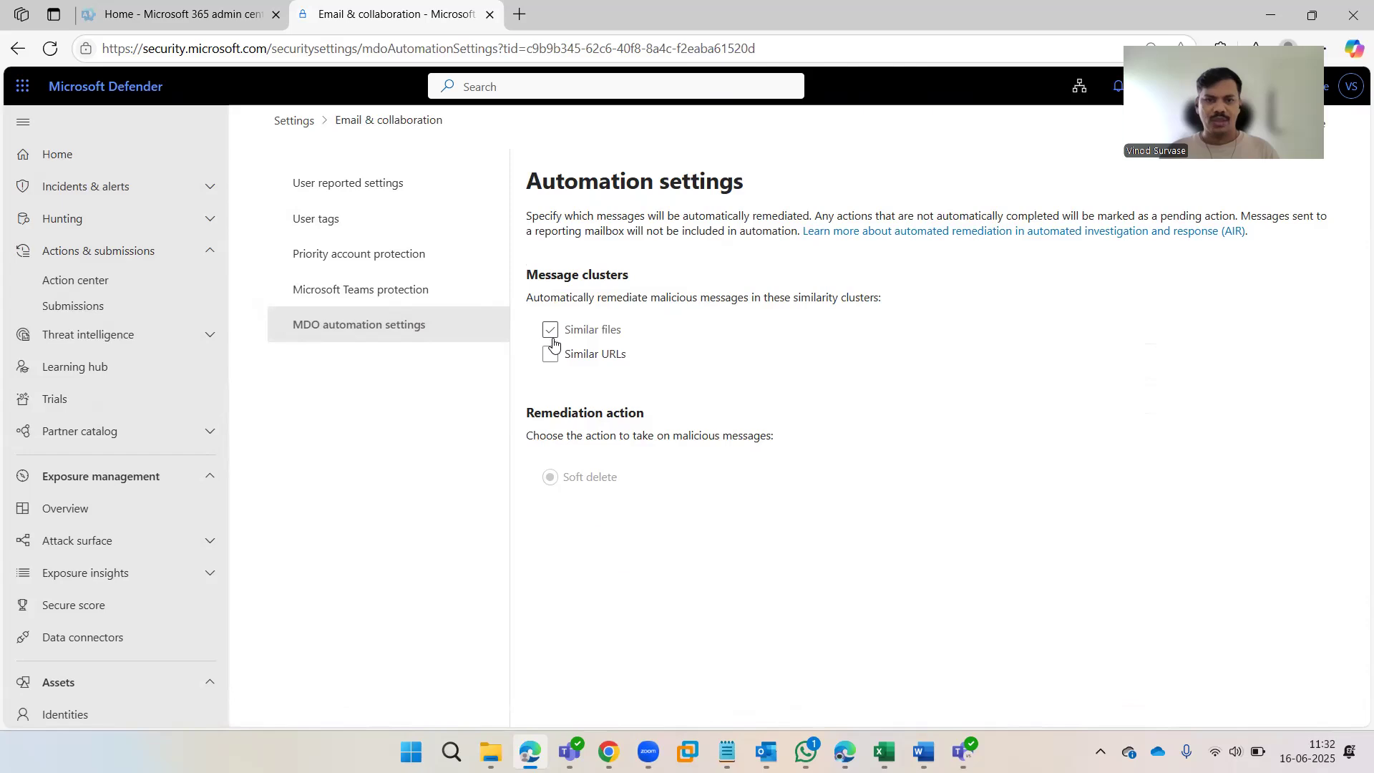
pyautogui.click(550, 354)
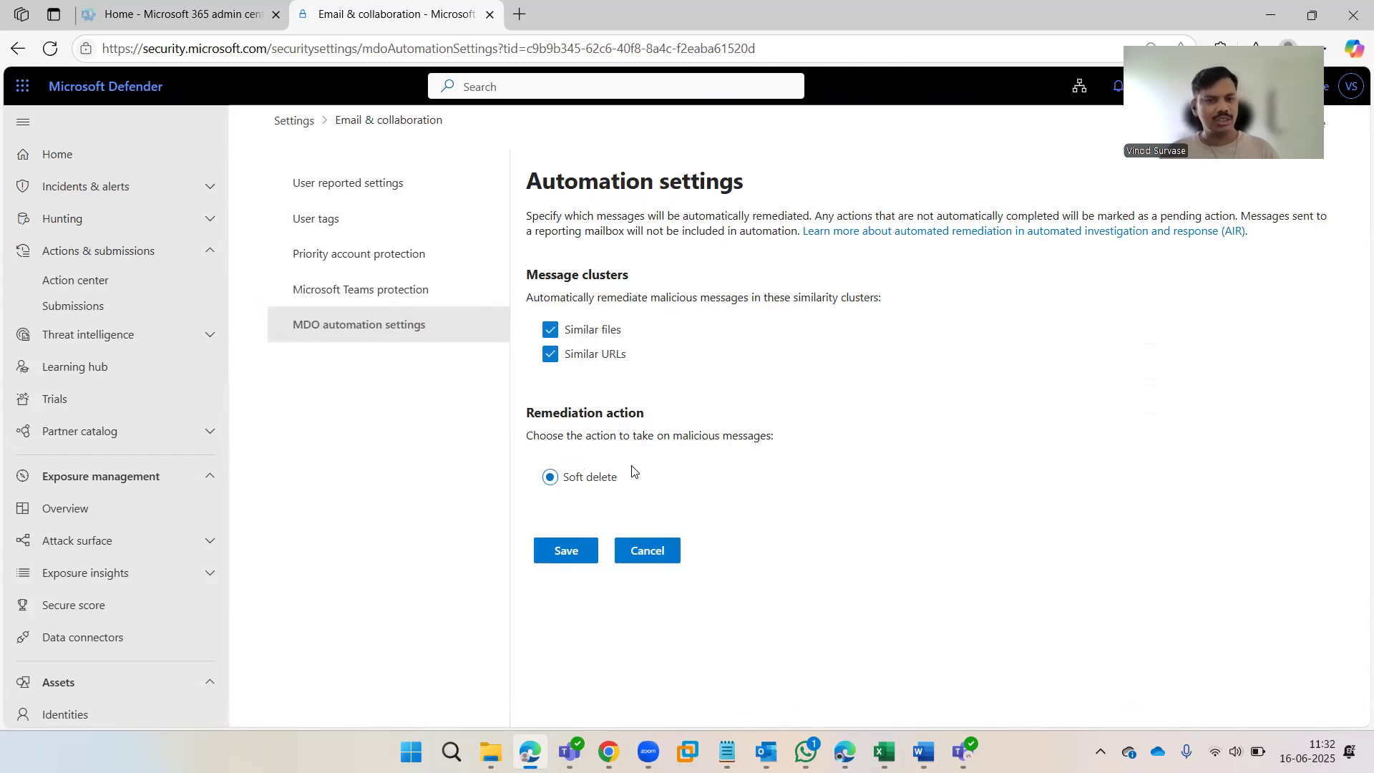
pyautogui.moveTo(528, 413); pyautogui.dragTo(644, 414)
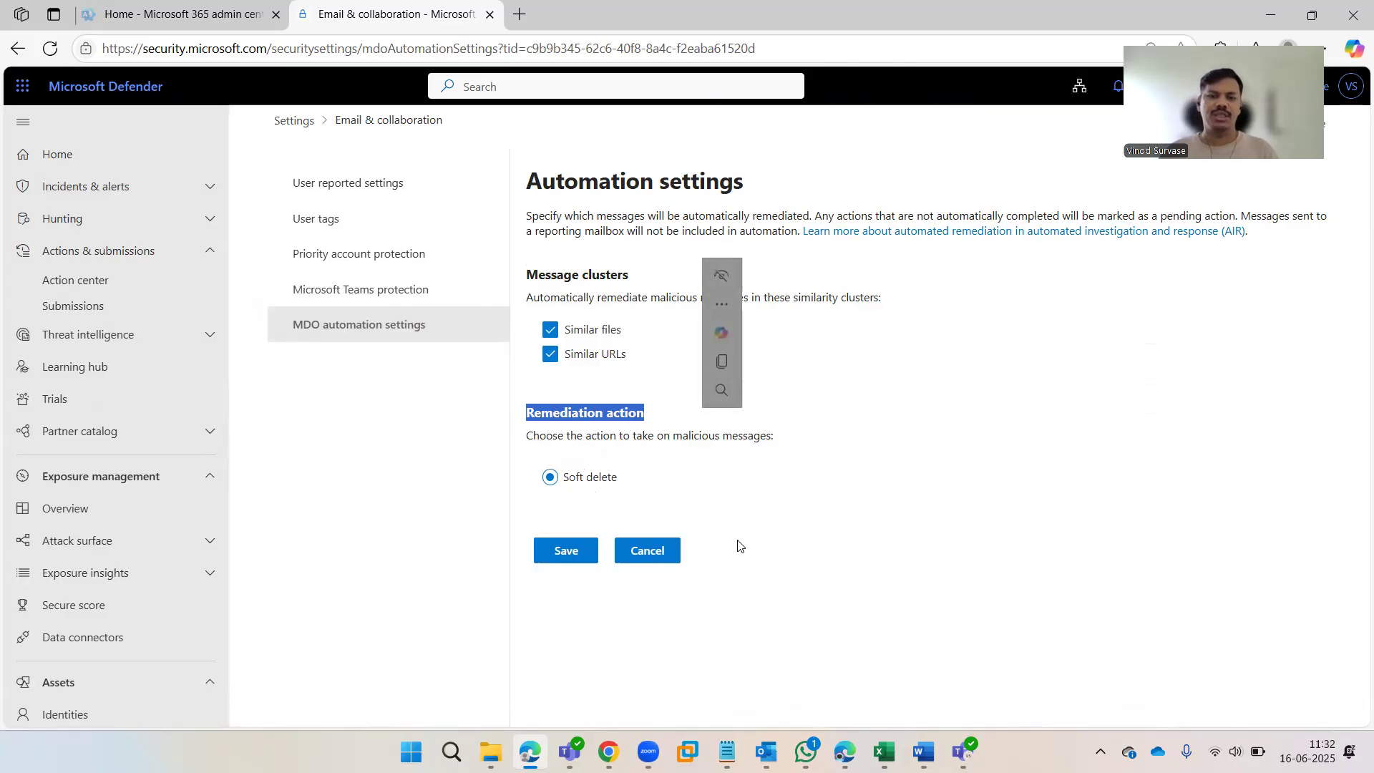
pyautogui.click(775, 549)
# - Switch the Similar files and Similar URLs clusters off and back on, leaving both enabled
pyautogui.click(551, 330)
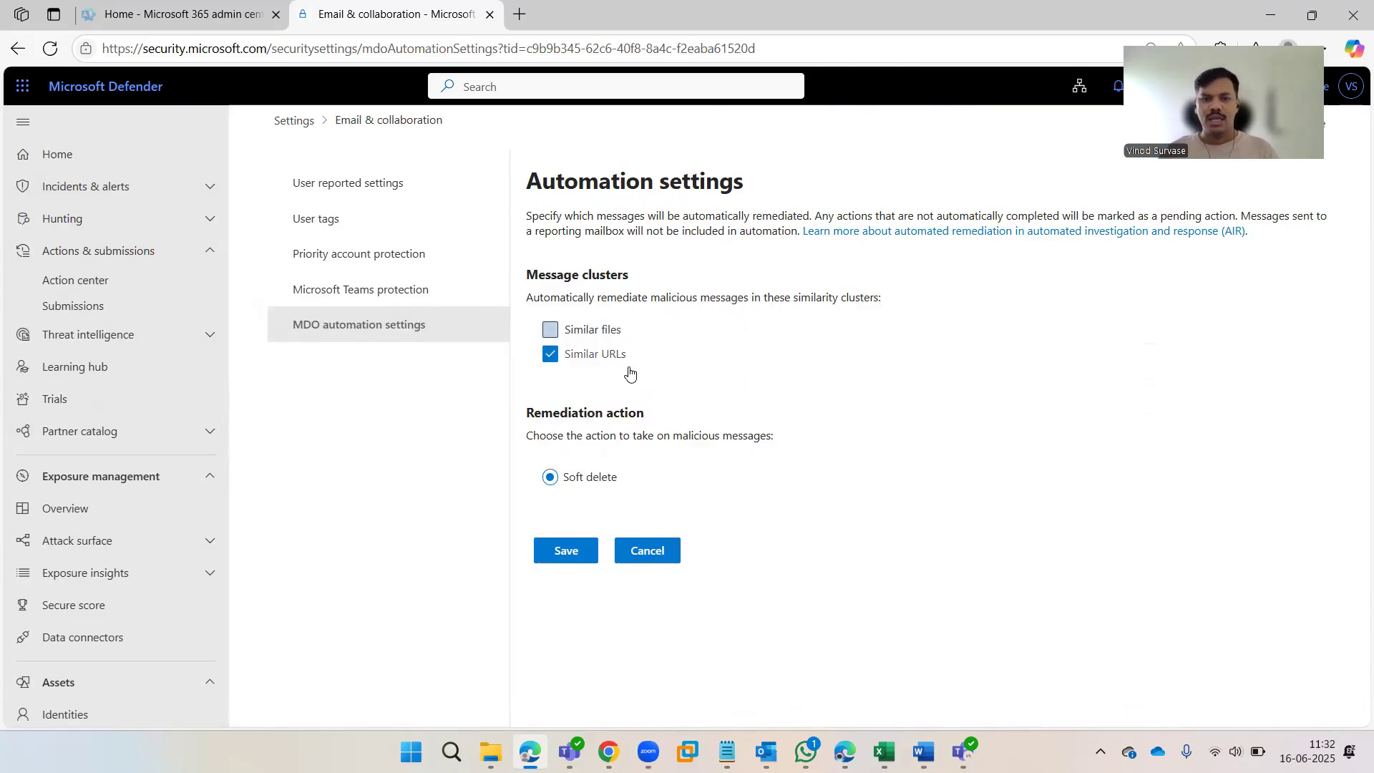
pyautogui.click(551, 354)
pyautogui.click(573, 356)
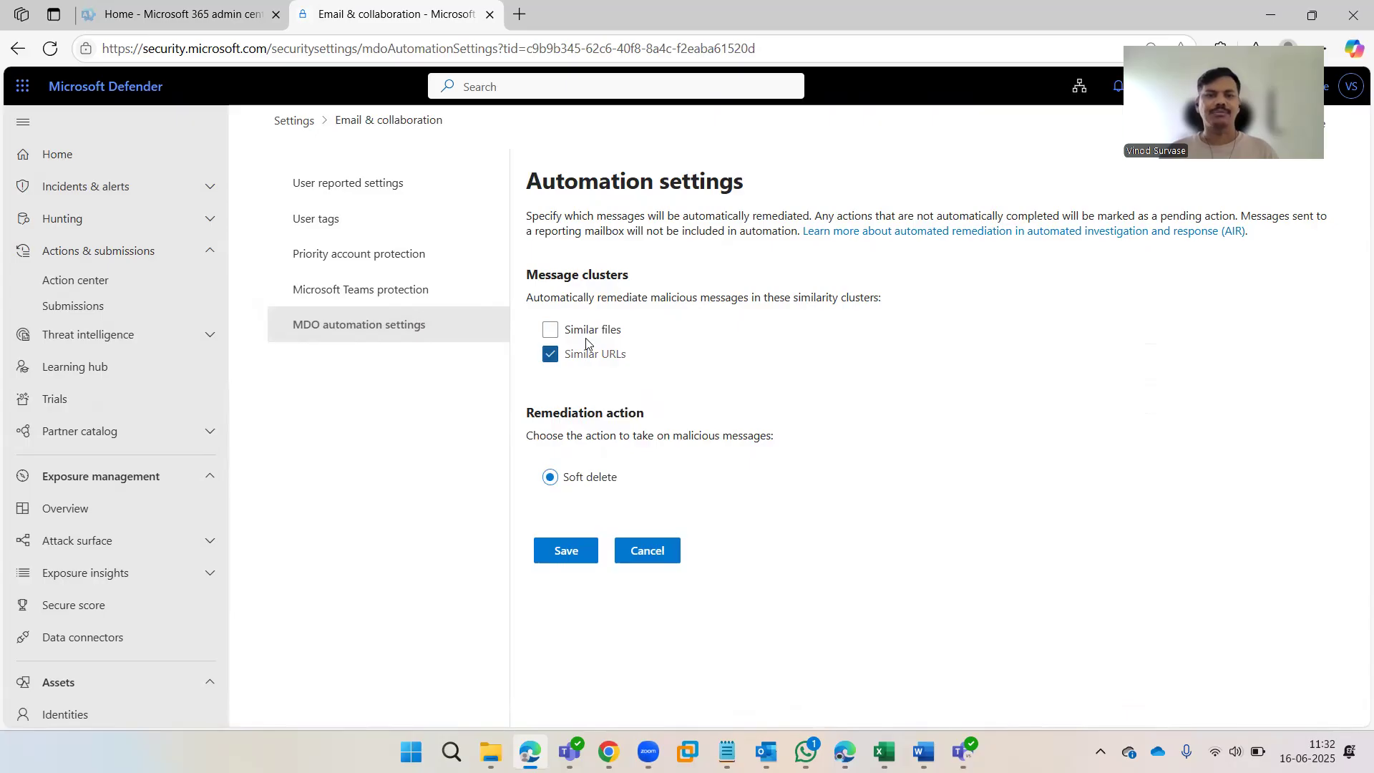
pyautogui.click(585, 332)
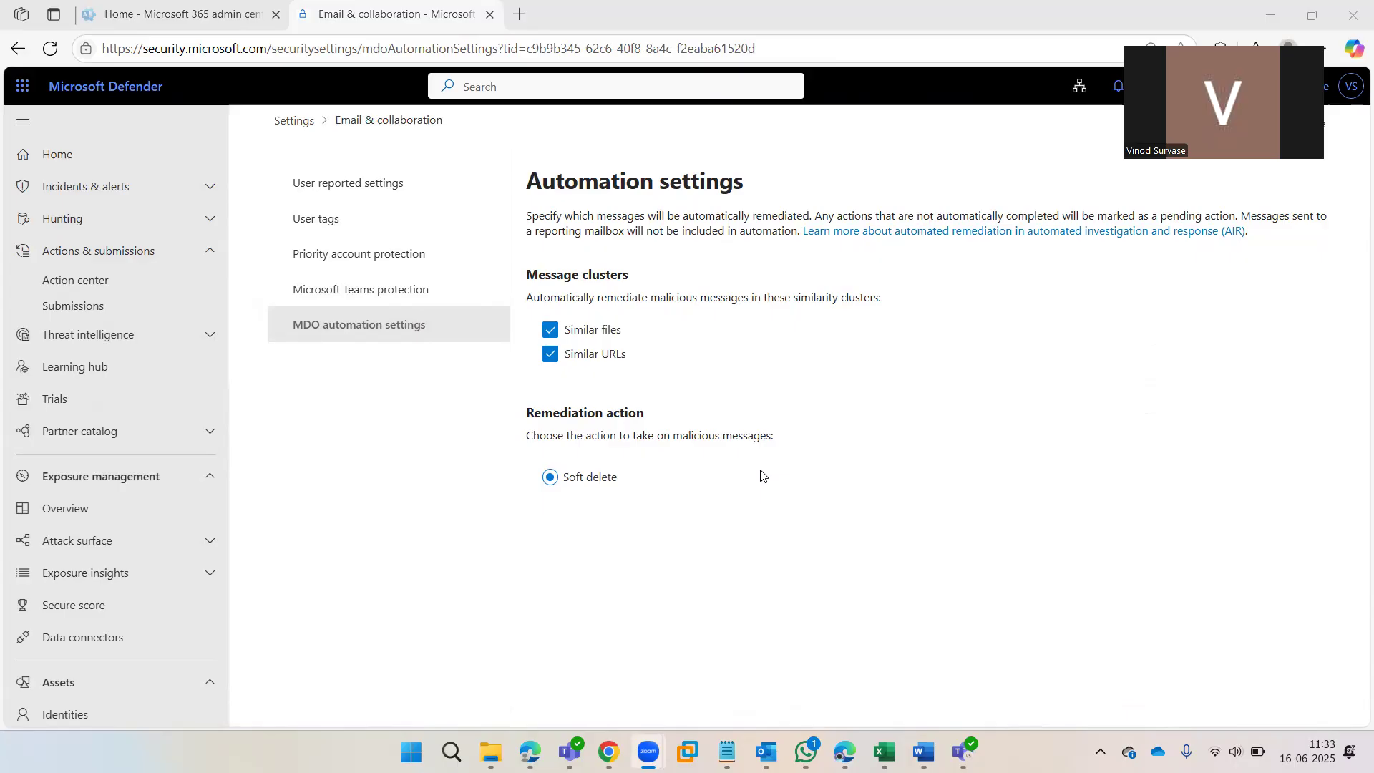
pyautogui.click(715, 528)
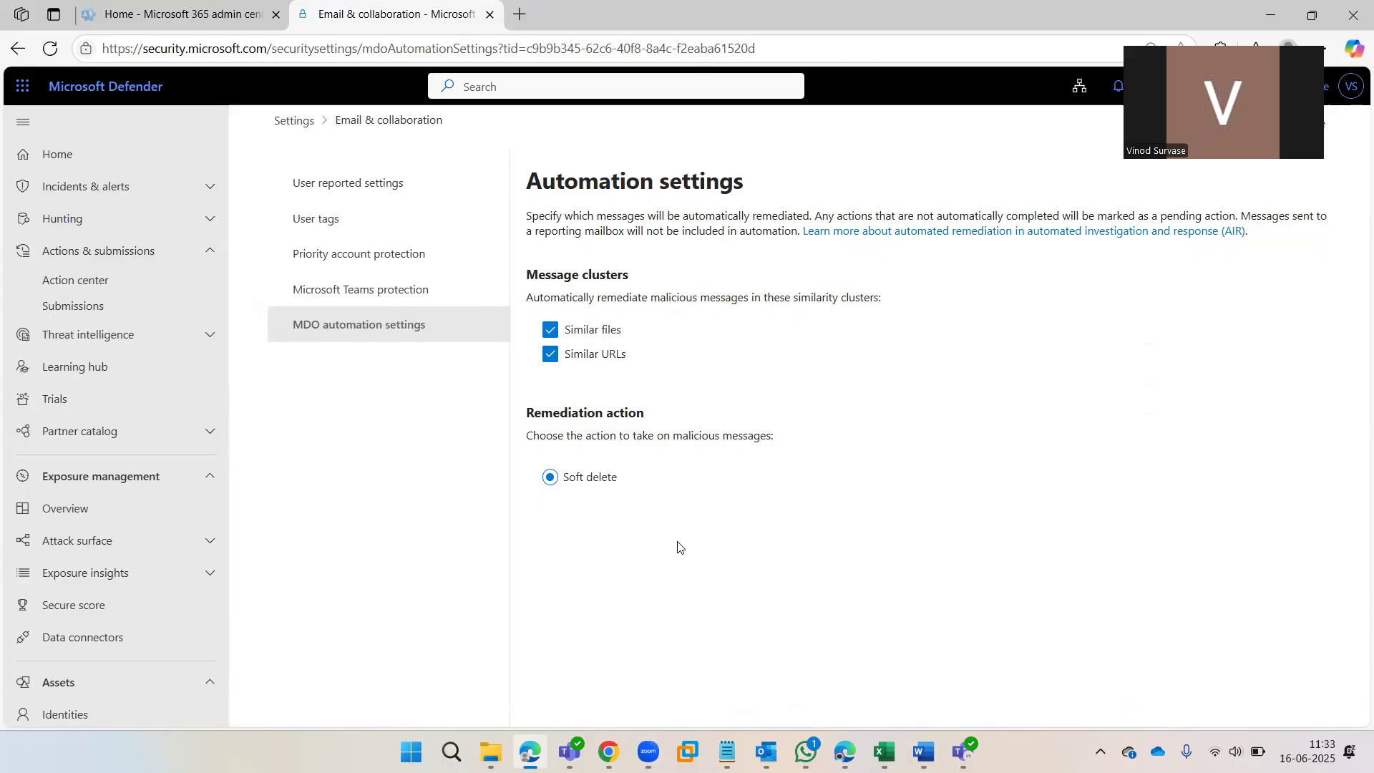